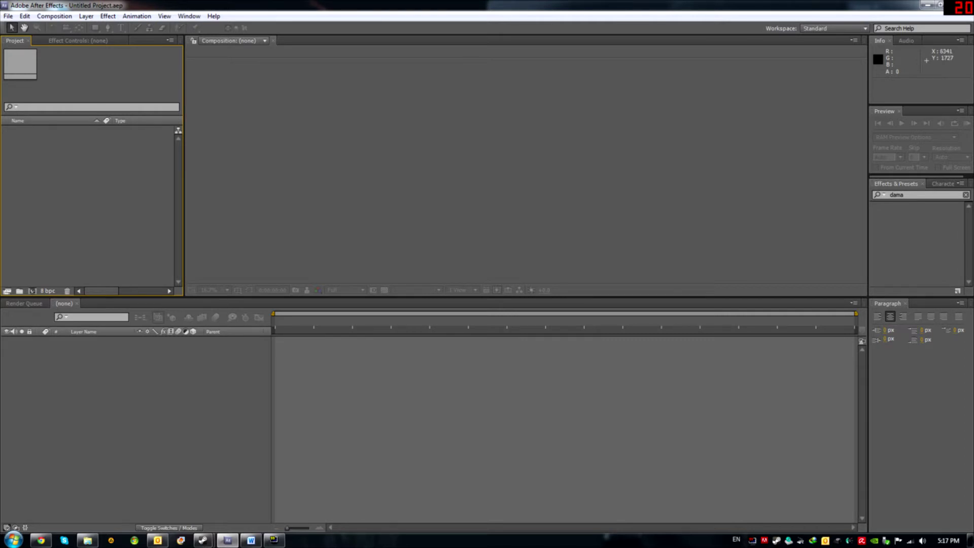
Step: Clear the effects search and import cinematik test.mp4 from the AE folder into the project
{"action": "left_click", "coordinate": [966, 195]}
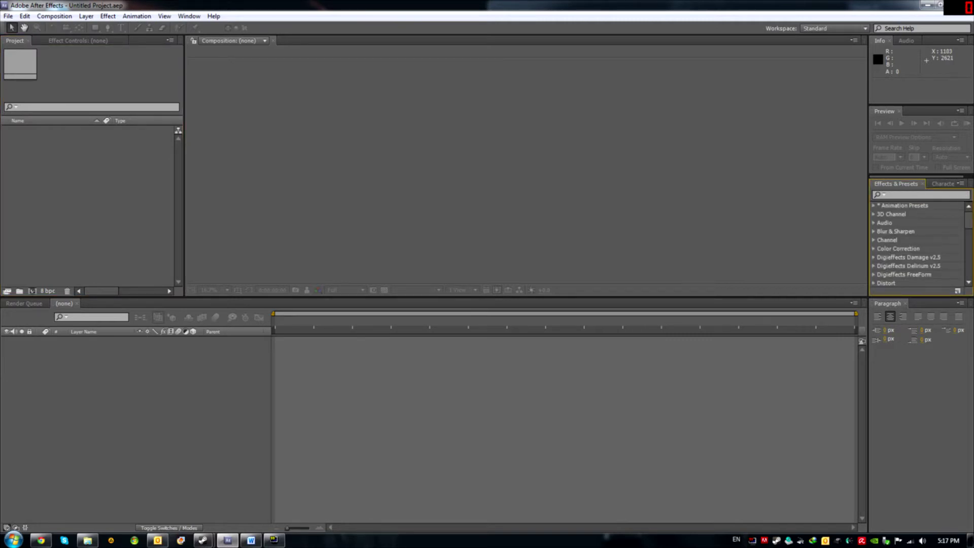
{"action": "left_click", "coordinate": [87, 540]}
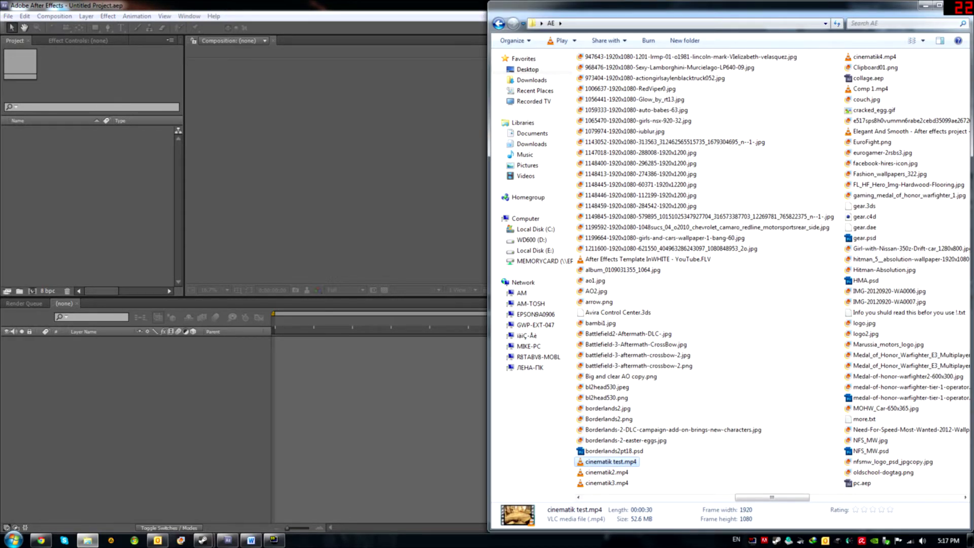
{"action": "left_click_drag", "start_coordinate": [604, 463], "coordinate": [163, 259]}
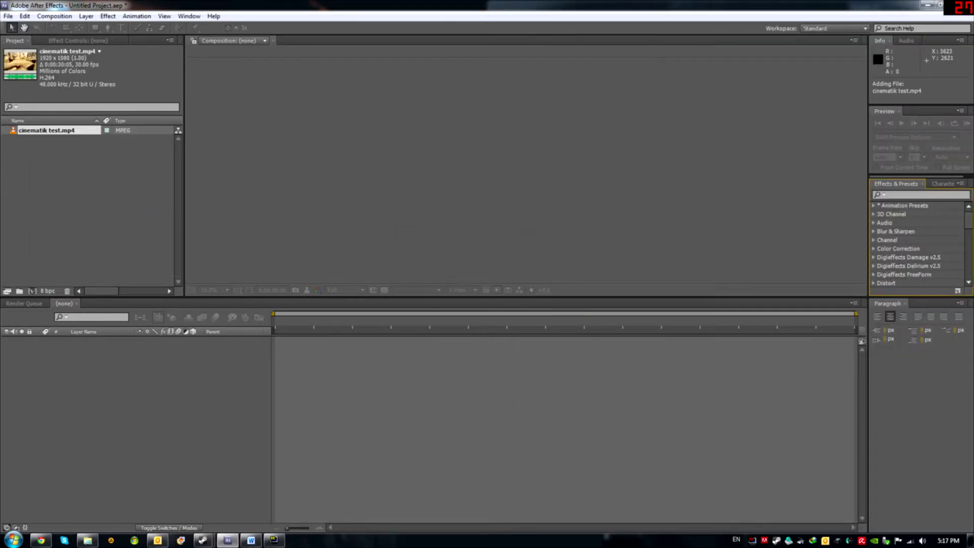
{"action": "left_click", "coordinate": [8, 16]}
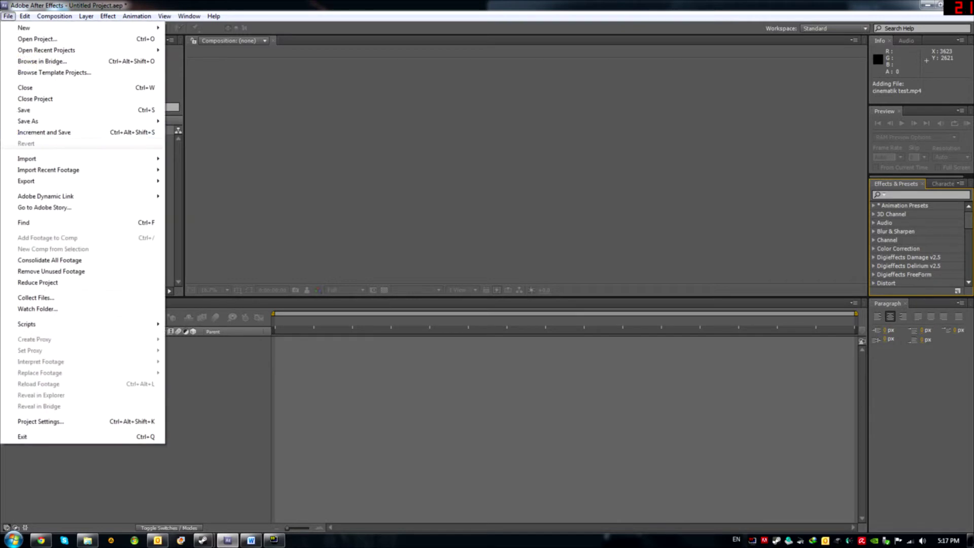
{"action": "mouse_move", "coordinate": [31, 159]}
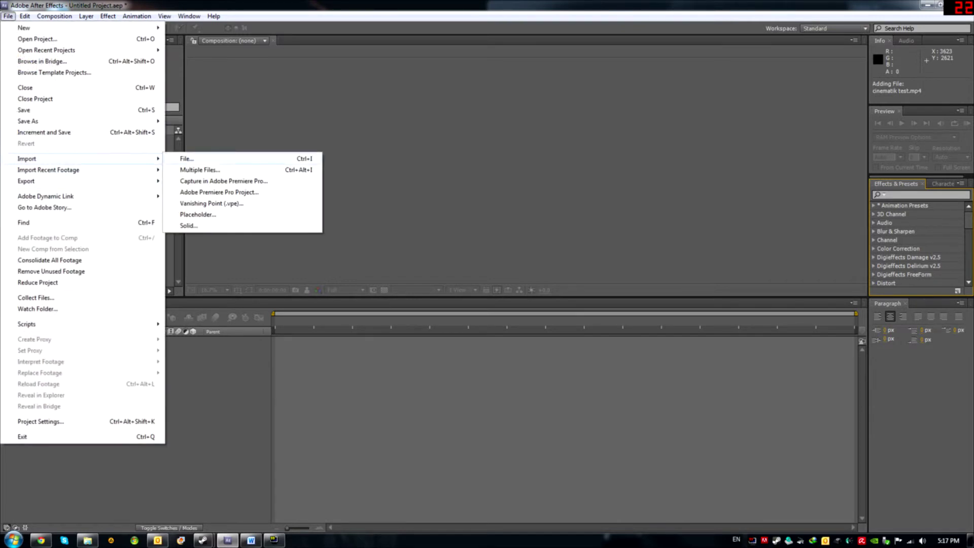
{"action": "left_click", "coordinate": [355, 162]}
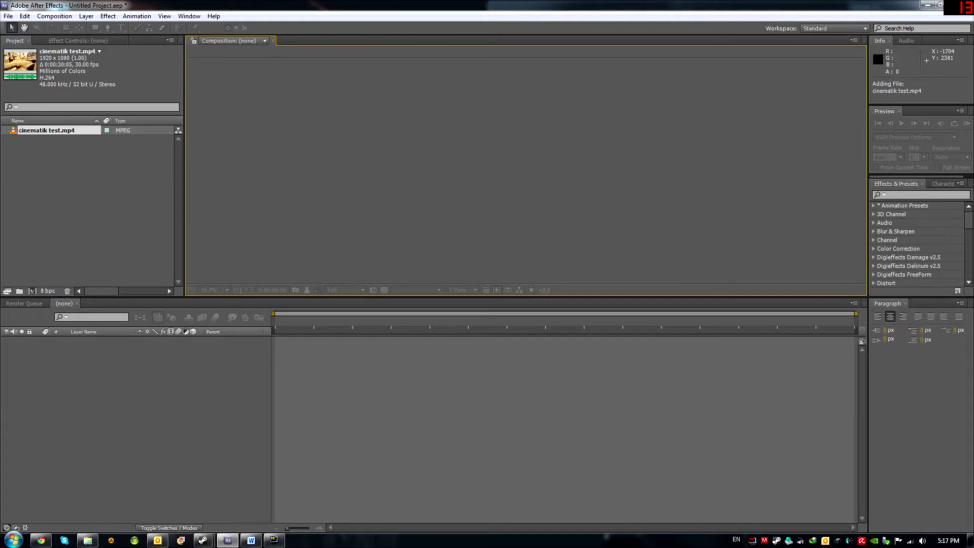
Step: Create a new composition from the cinematik test.mp4 footage
{"action": "left_click_drag", "start_coordinate": [57, 130], "coordinate": [32, 291]}
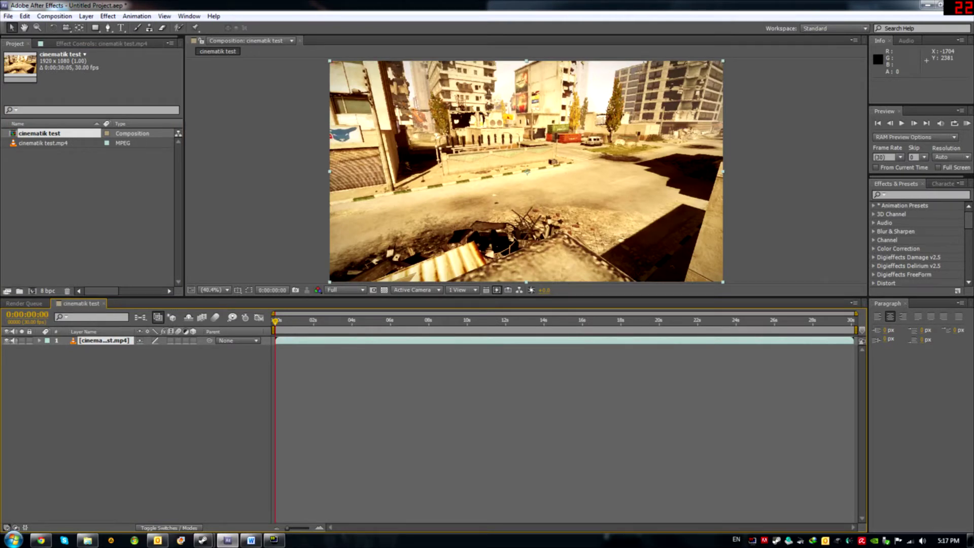
{"action": "left_click", "coordinate": [39, 340]}
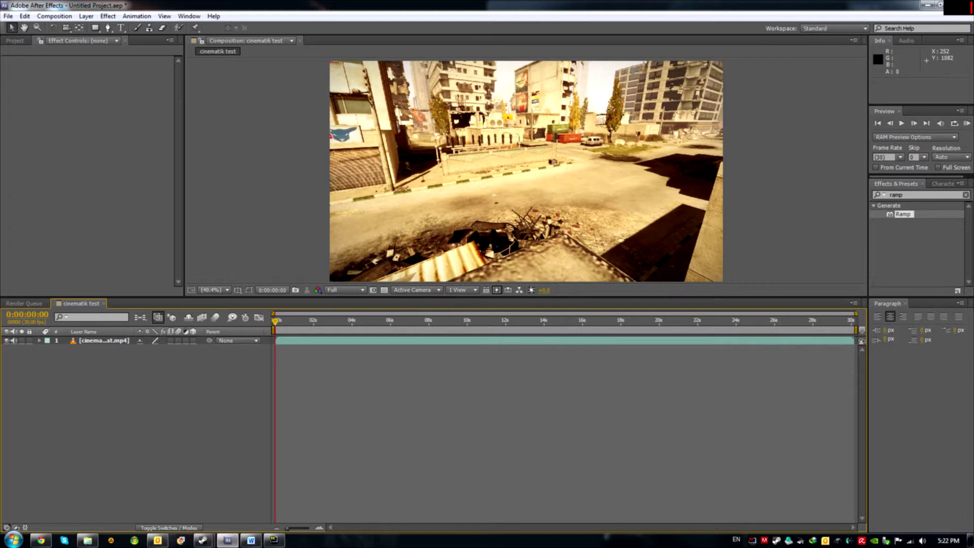
Step: Add a 2000 × 2000 px black solid above the footage and apply the Ramp effect to it
{"action": "key", "text": "ctrl+y"}
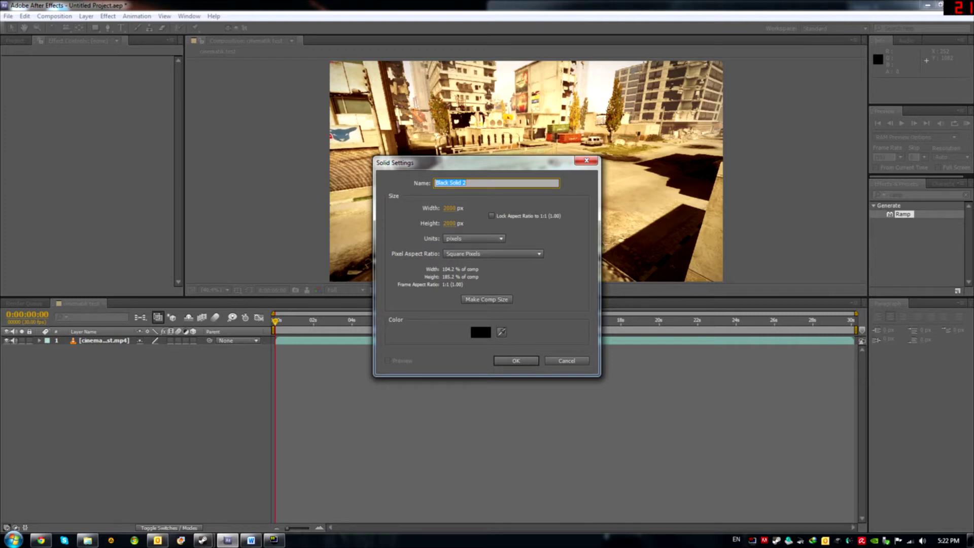
{"action": "left_click", "coordinate": [516, 361]}
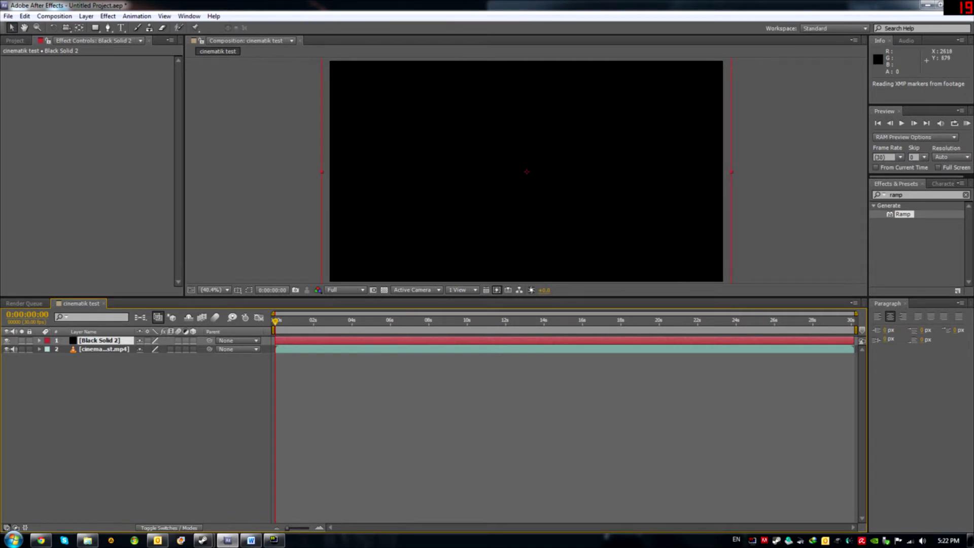
{"action": "left_click", "coordinate": [896, 194]}
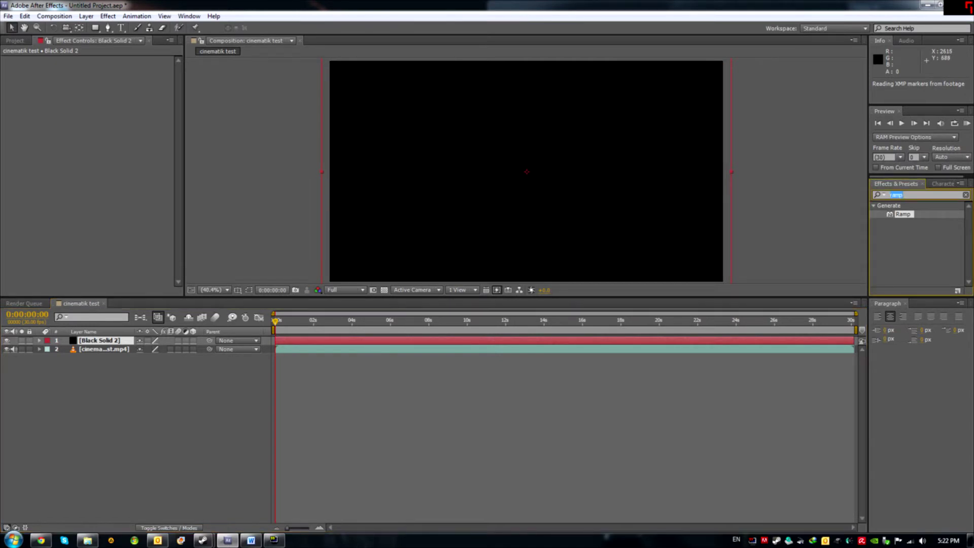
{"action": "type", "text": "ramp"}
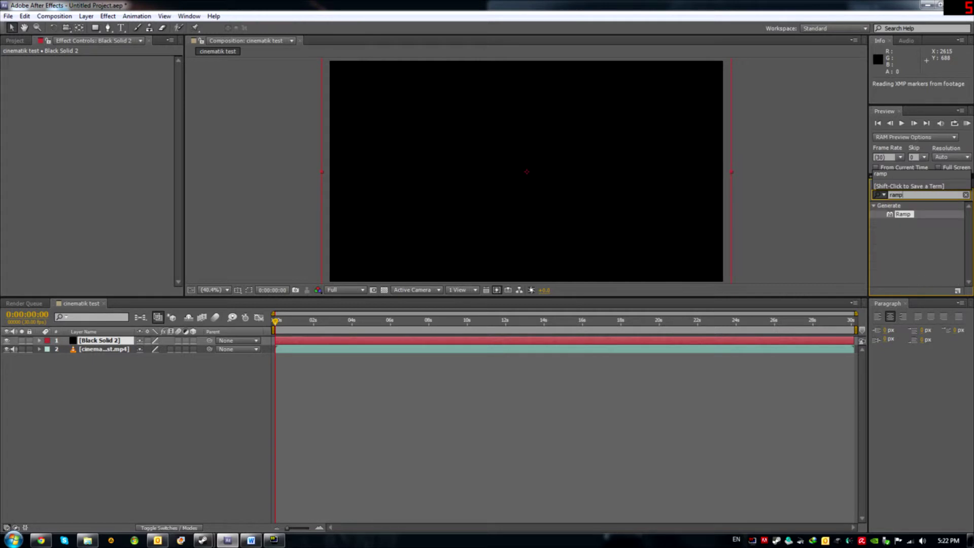
{"action": "left_click_drag", "start_coordinate": [903, 214], "coordinate": [72, 339]}
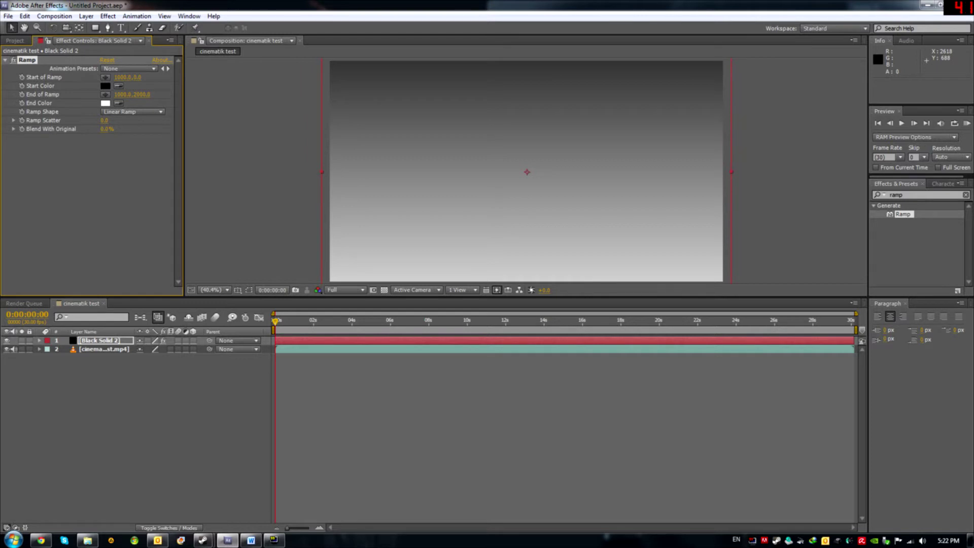
Step: Set the solid's ramp to end at 1000, about 1000 and start at the frame's top edge, at 1000, about 460
{"action": "left_click_drag", "start_coordinate": [136, 95], "coordinate": [119, 95]}
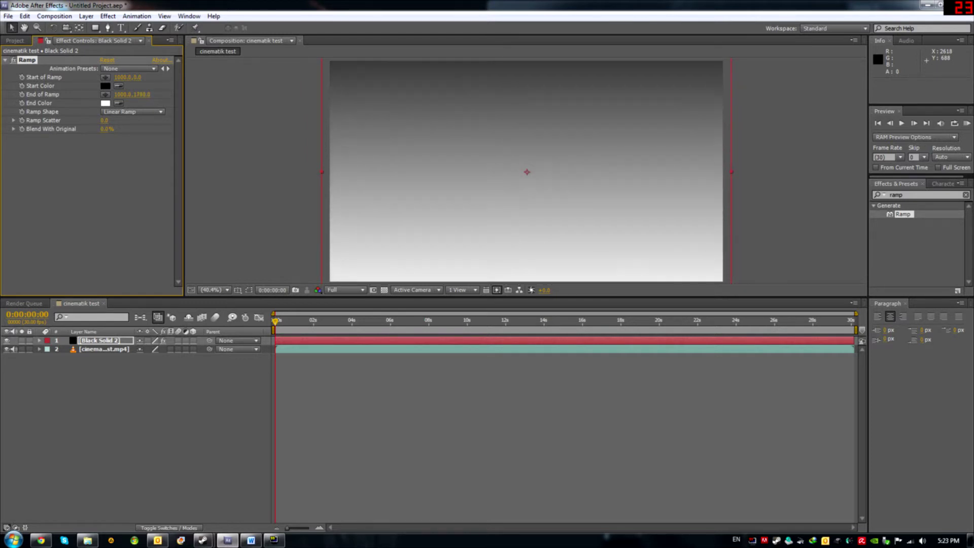
{"action": "left_click_drag", "start_coordinate": [142, 94], "coordinate": [114, 94]}
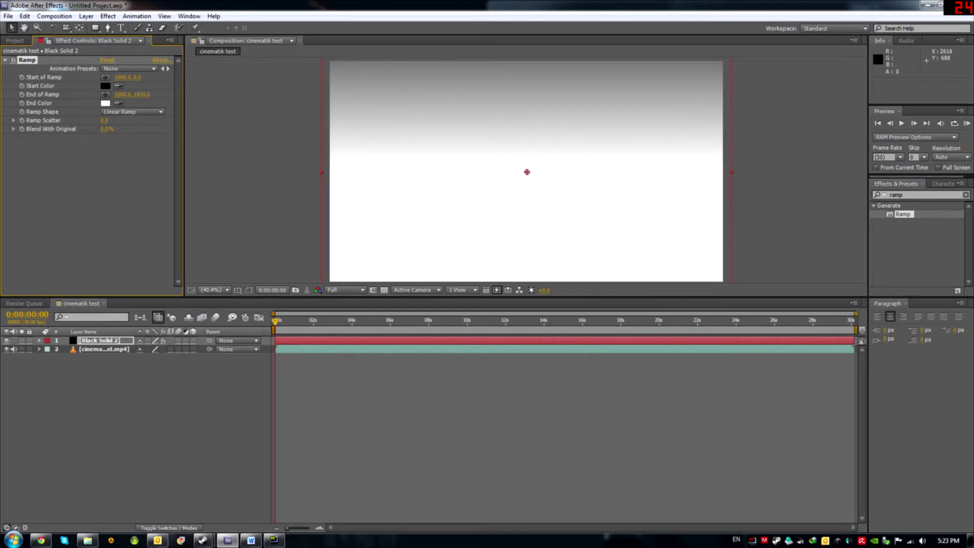
{"action": "left_click_drag", "start_coordinate": [137, 78], "coordinate": [140, 77]}
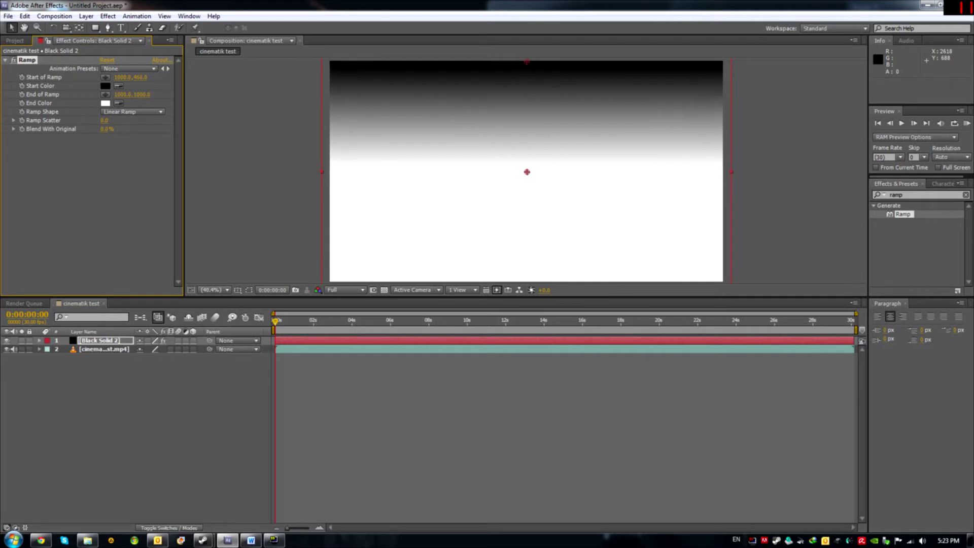
{"action": "scroll", "coordinate": [384, 116], "scroll_direction": "down", "scroll_amount": 2}
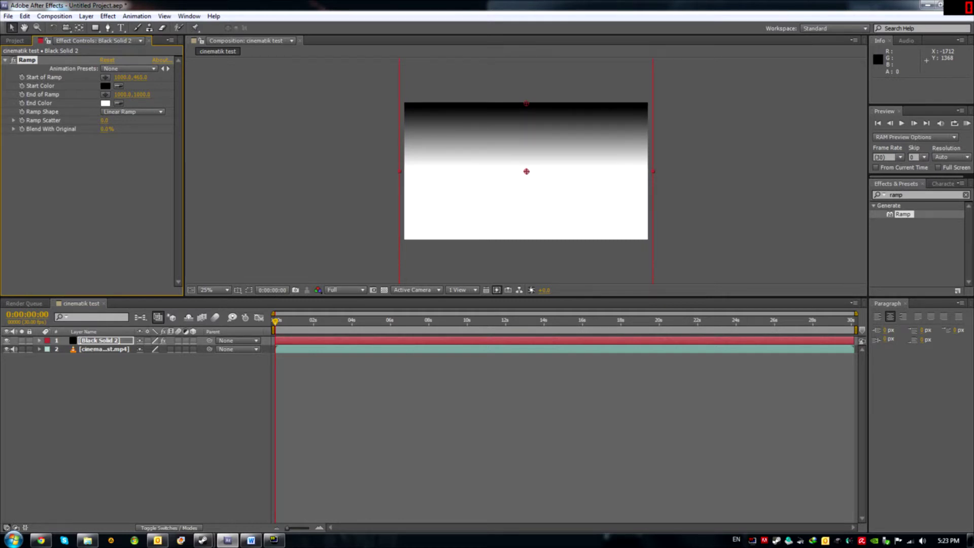
Step: Rename the ramped solid layer as upper
{"action": "right_click", "coordinate": [102, 340]}
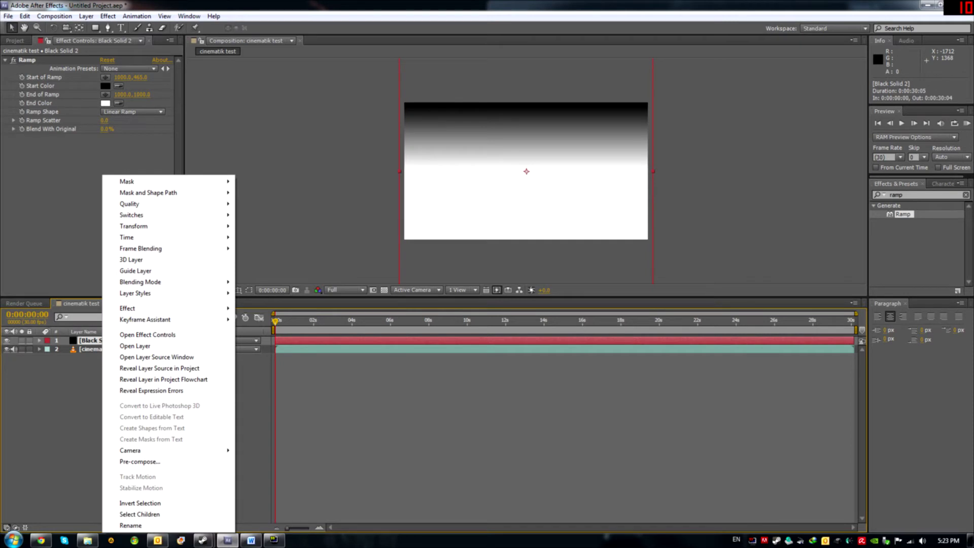
{"action": "left_click", "coordinate": [130, 525]}
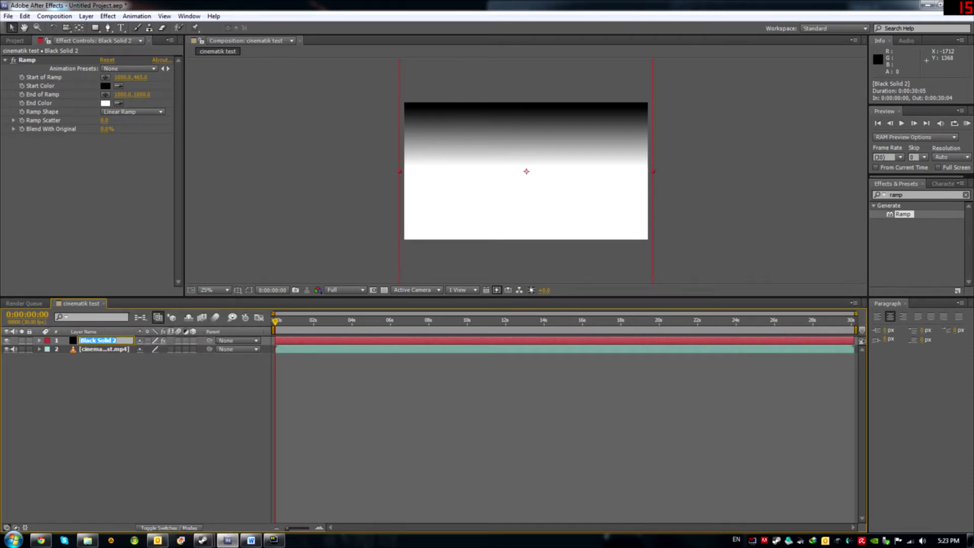
{"action": "type", "text": "uppere"}
{"action": "key", "text": "Return"}
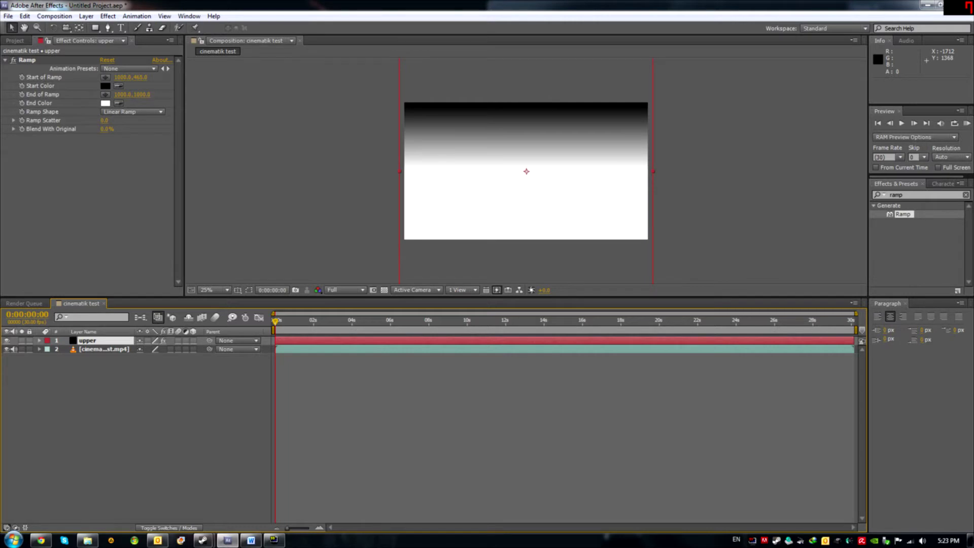
Step: Create a copy of the upper layer named lower, placed directly beneath the original
{"action": "key", "text": "ctrl+d"}
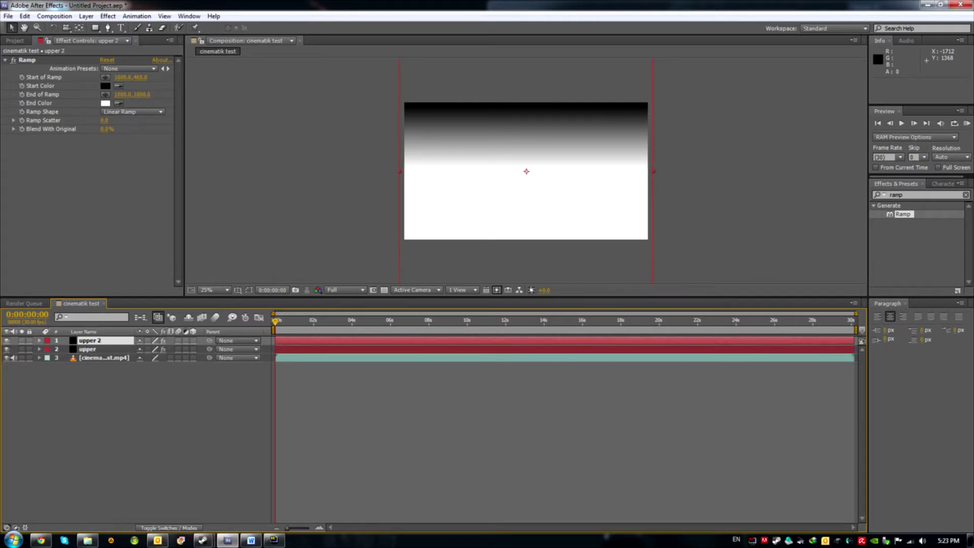
{"action": "right_click", "coordinate": [86, 340]}
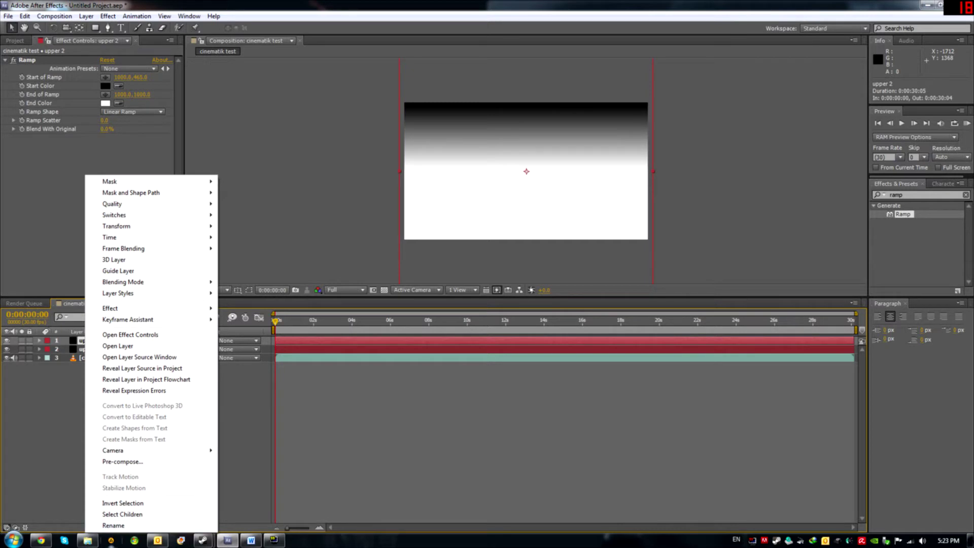
{"action": "left_click", "coordinate": [113, 526]}
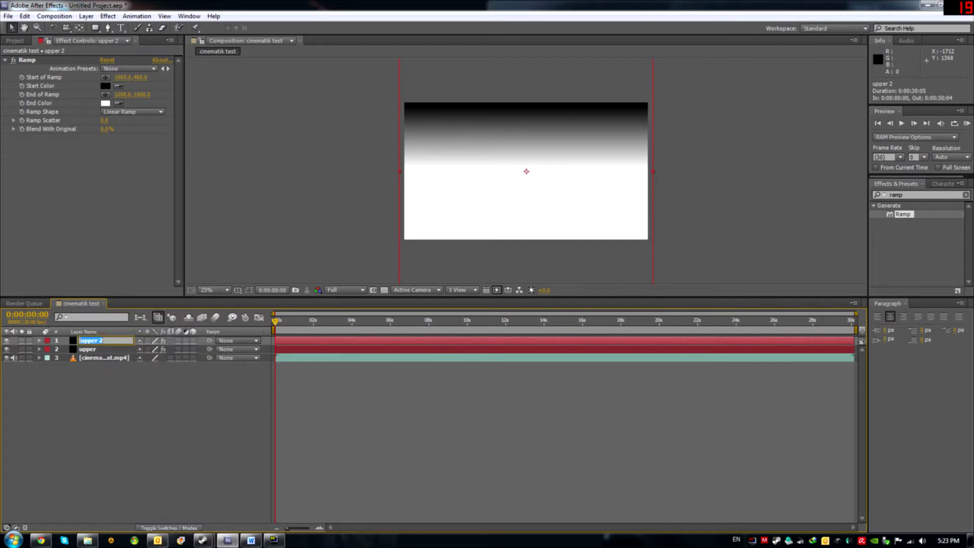
{"action": "type", "text": "lower"}
{"action": "key", "text": "Return"}
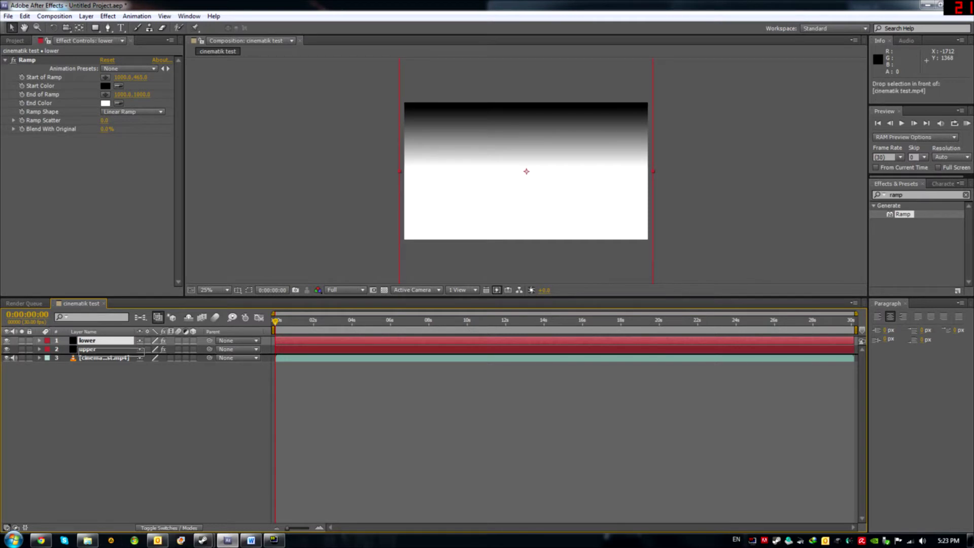
{"action": "key", "text": "ctrl+bracketleft"}
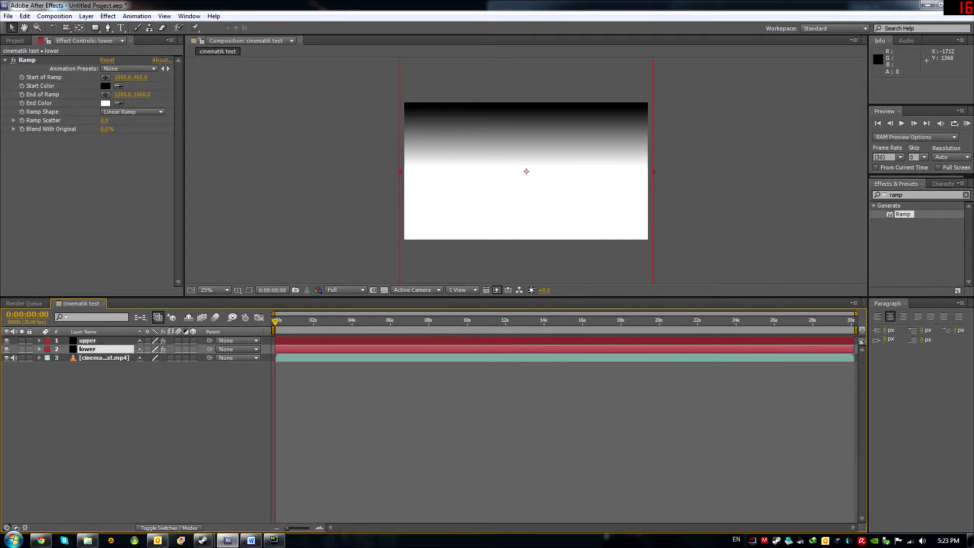
Step: Temporarily hide the upper layer and move the lower layer's ramp start to the frame's bottom edge, at 1000, about 1539
{"action": "left_click", "coordinate": [88, 340]}
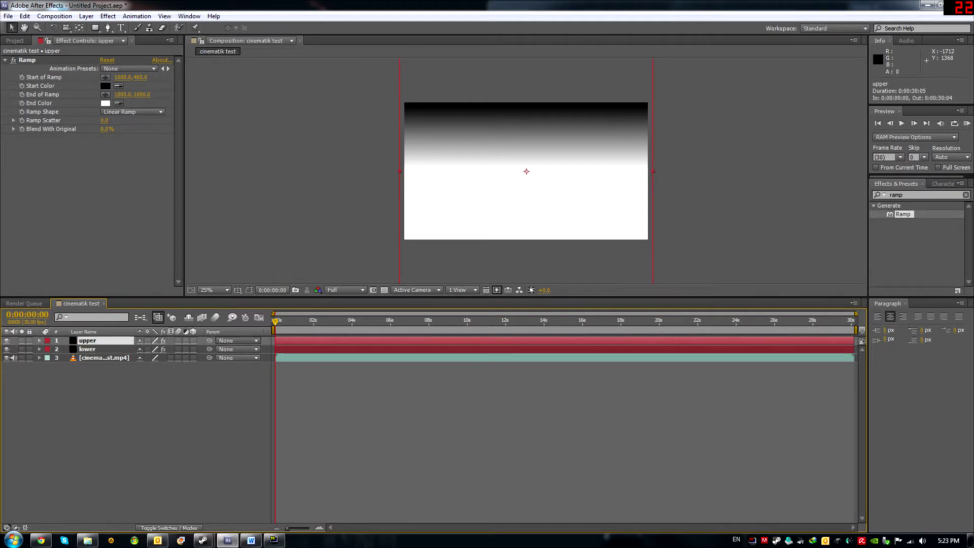
{"action": "left_click", "coordinate": [7, 341]}
{"action": "left_click", "coordinate": [87, 349]}
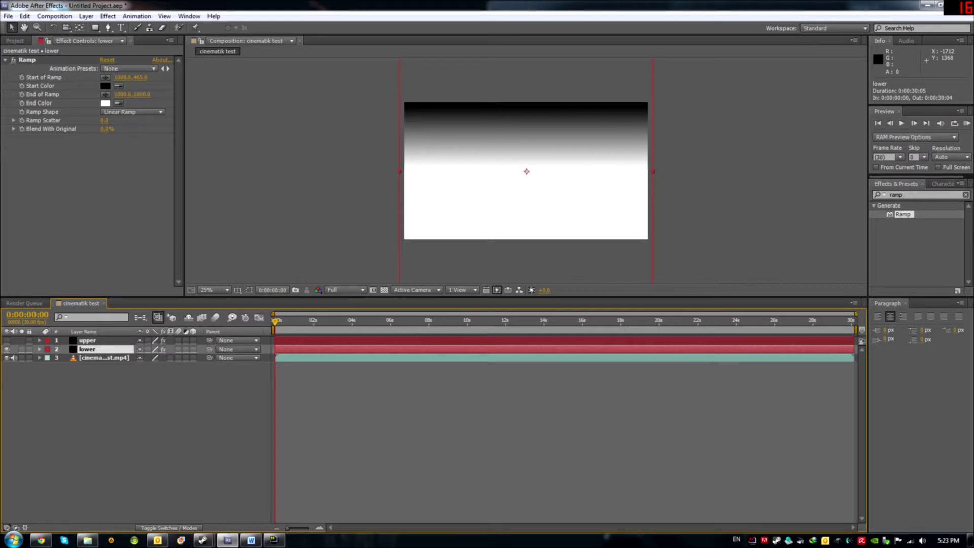
{"action": "left_click_drag", "start_coordinate": [140, 77], "coordinate": [651, 78]}
{"action": "left_click_drag", "start_coordinate": [526, 232], "coordinate": [526, 237]}
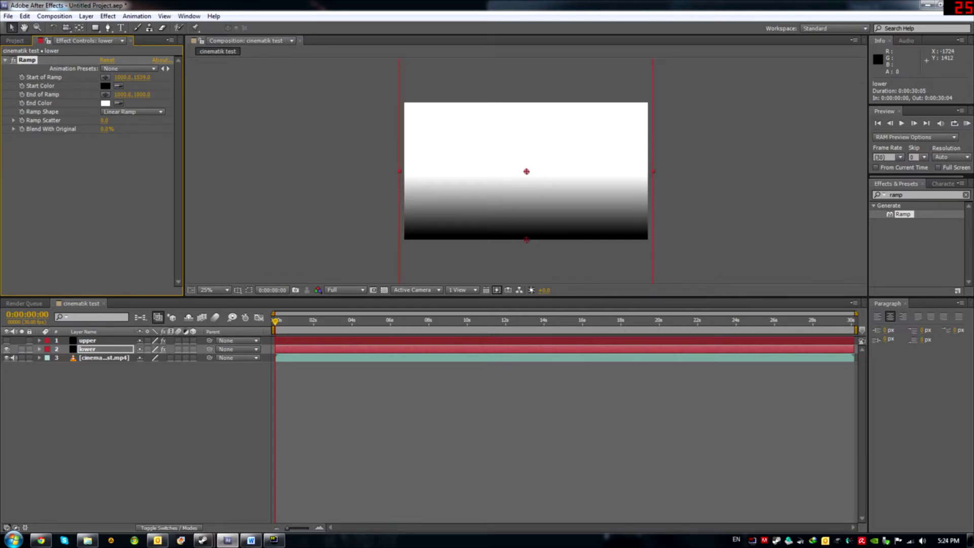
{"action": "left_click", "coordinate": [6, 341]}
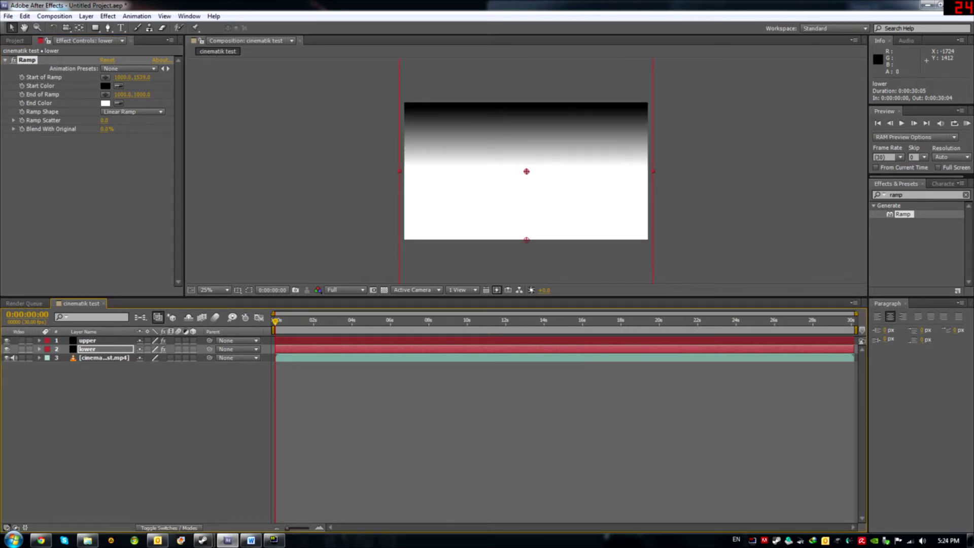
{"action": "left_click", "coordinate": [7, 340]}
{"action": "left_click", "coordinate": [7, 341]}
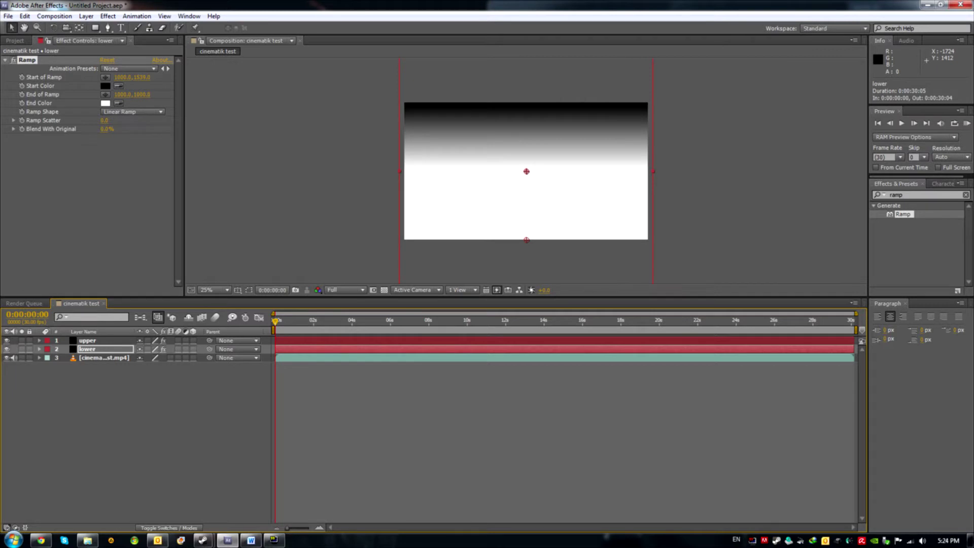
Step: Set the upper layer's blending mode to Multiply
{"action": "left_click", "coordinate": [87, 341]}
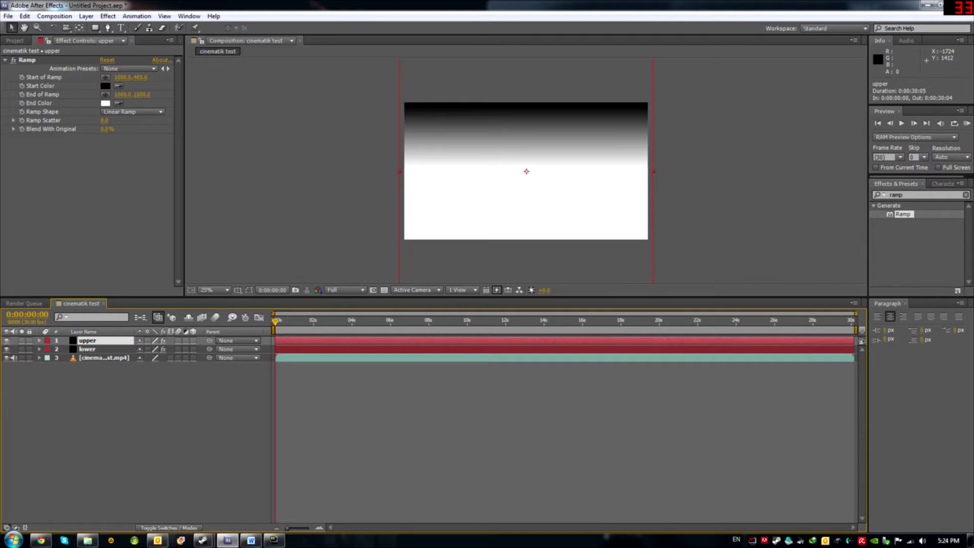
{"action": "key", "text": "F4"}
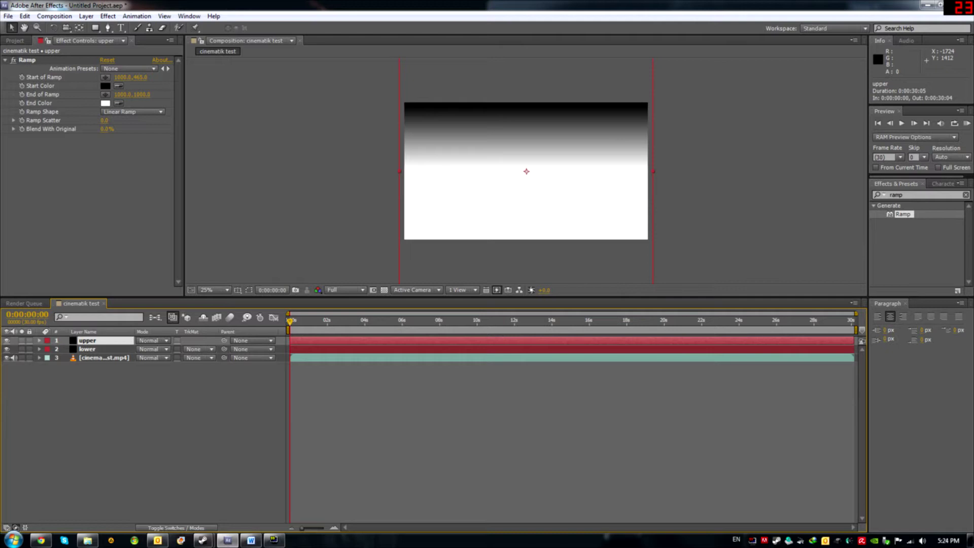
{"action": "left_click", "coordinate": [161, 341]}
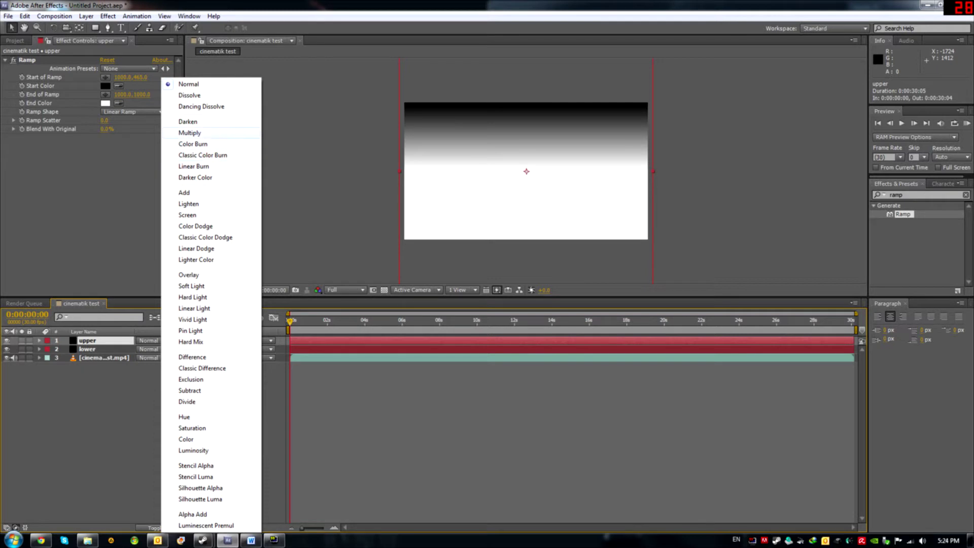
{"action": "left_click", "coordinate": [190, 132]}
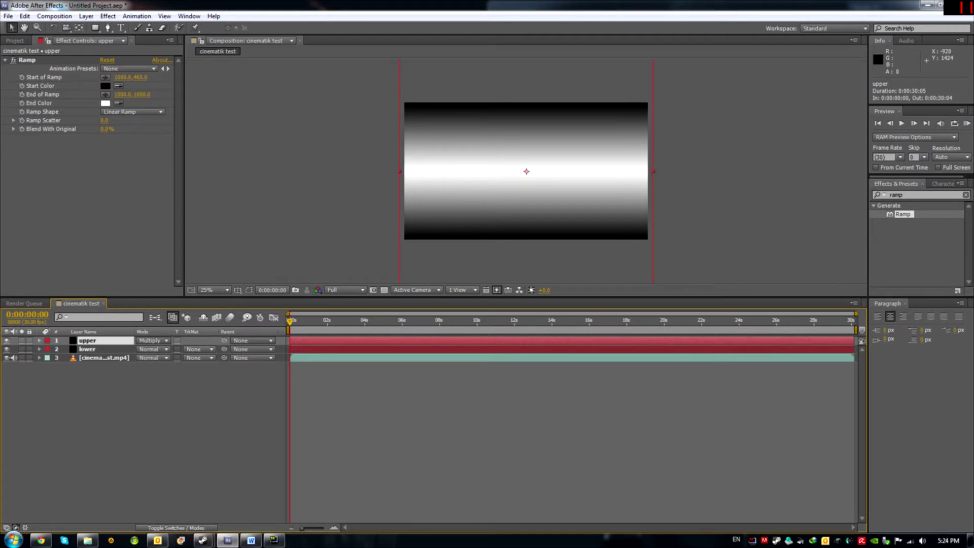
Step: Pre-compose the upper and lower layers together into a new composition named focal lens
{"action": "left_click", "coordinate": [87, 349], "text": "shift"}
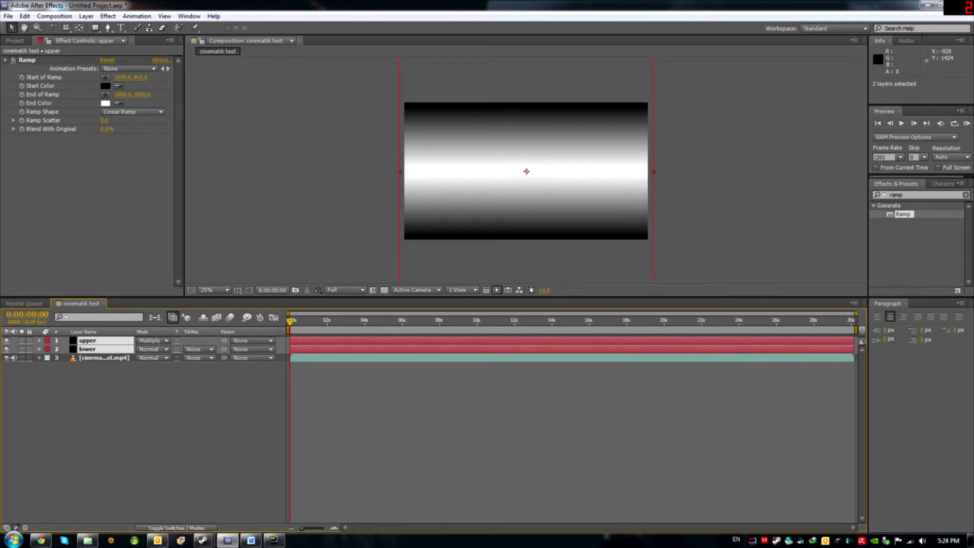
{"action": "right_click", "coordinate": [87, 349]}
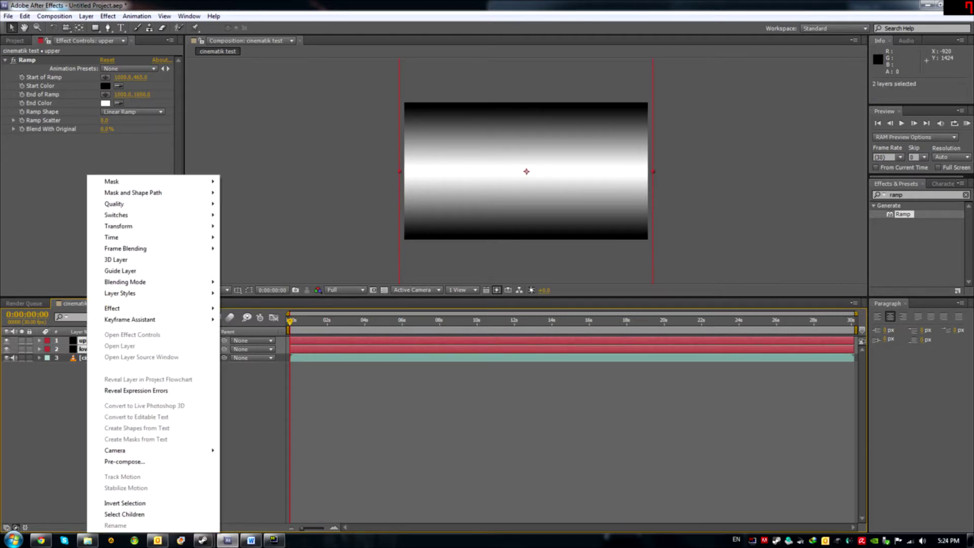
{"action": "left_click", "coordinate": [124, 461]}
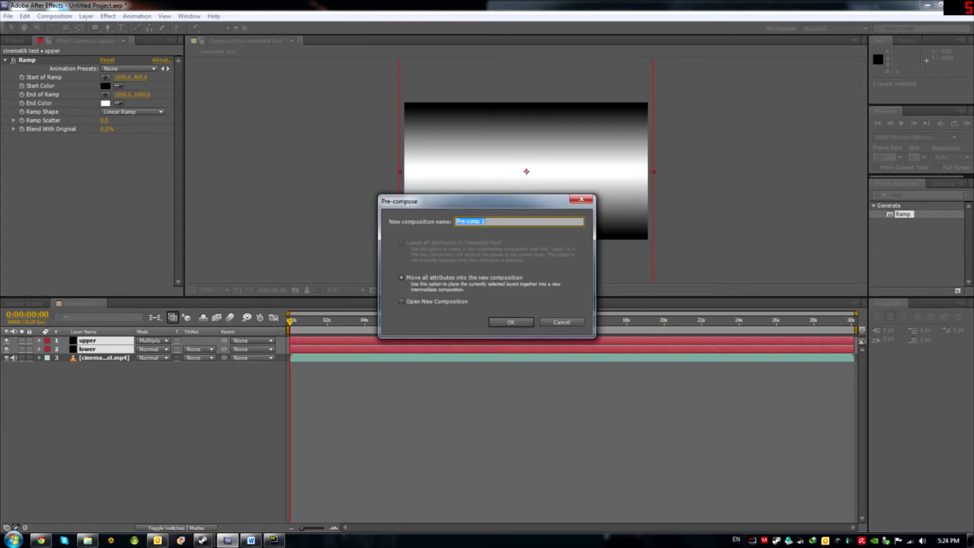
{"action": "type", "text": "focal lens"}
{"action": "key", "text": "Return"}
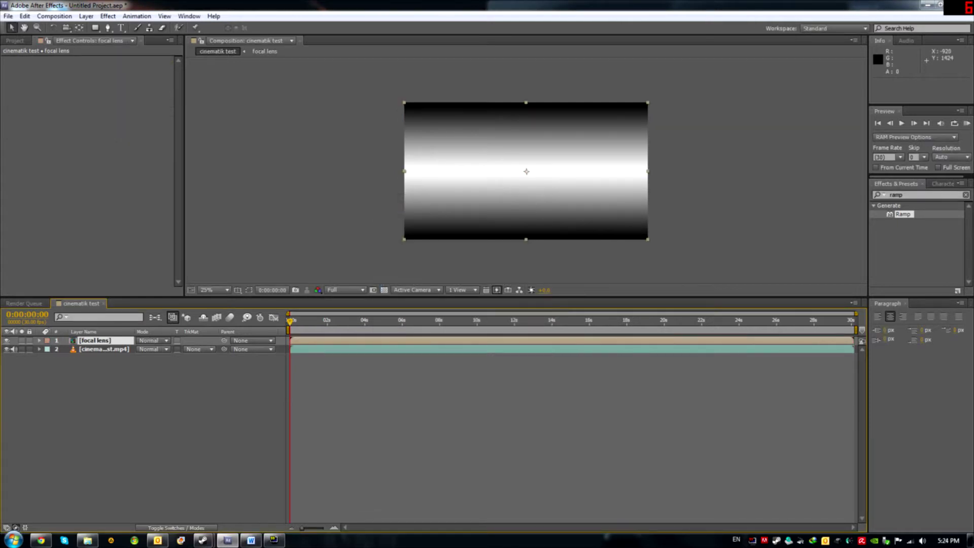
Step: Check the layers inside the focal lens composition, return to cinematik test and hide the focal lens layer
{"action": "double_click", "coordinate": [95, 340]}
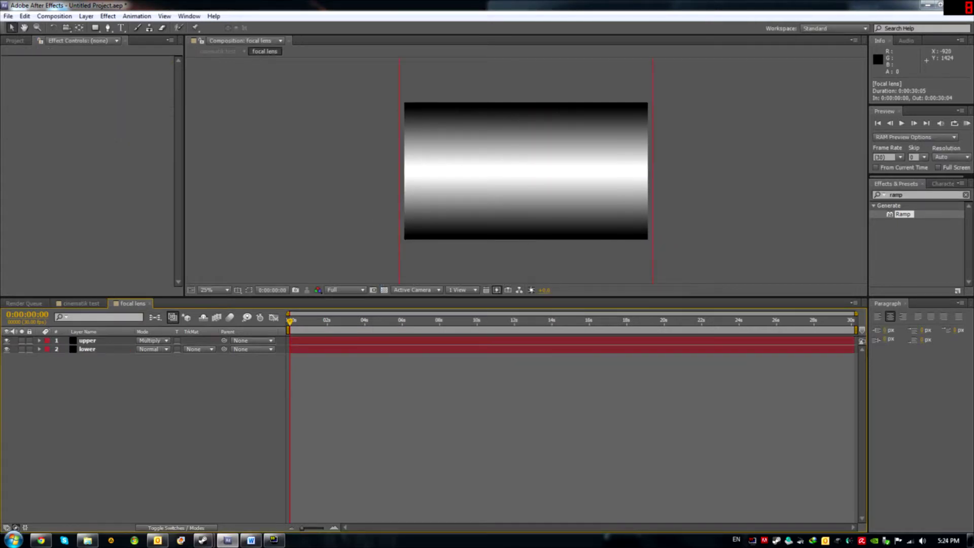
{"action": "left_click", "coordinate": [81, 304]}
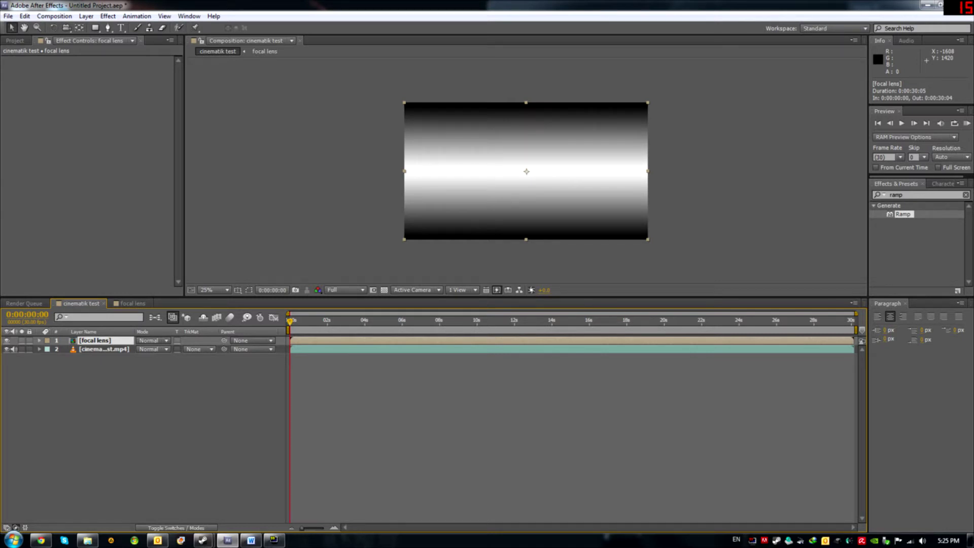
{"action": "left_click", "coordinate": [7, 340]}
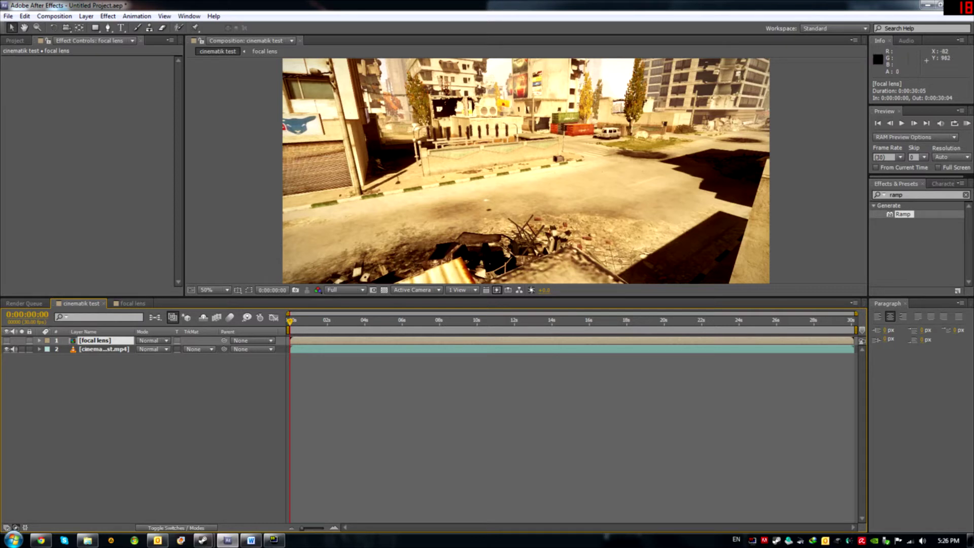
{"action": "left_click_drag", "start_coordinate": [262, 297], "coordinate": [262, 369]}
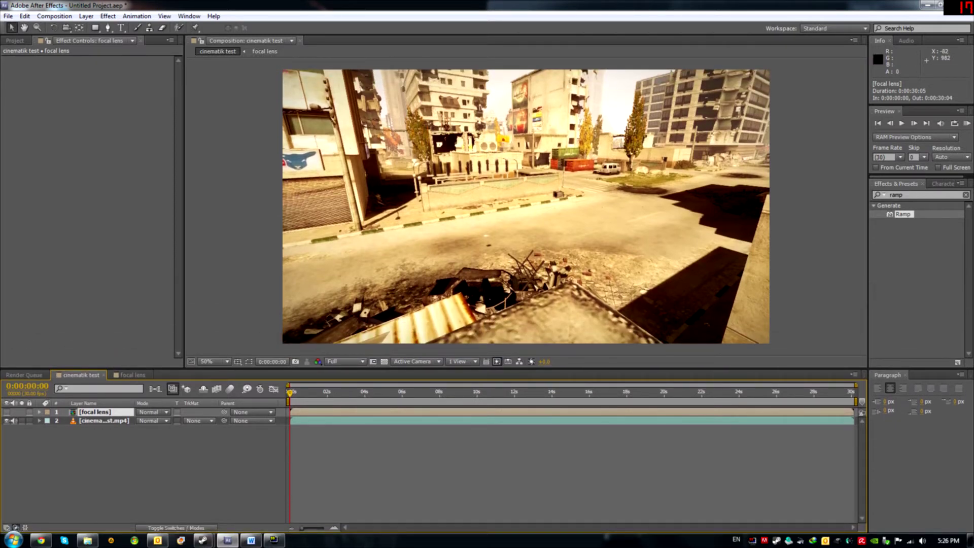
{"action": "left_click_drag", "start_coordinate": [488, 369], "coordinate": [487, 362]}
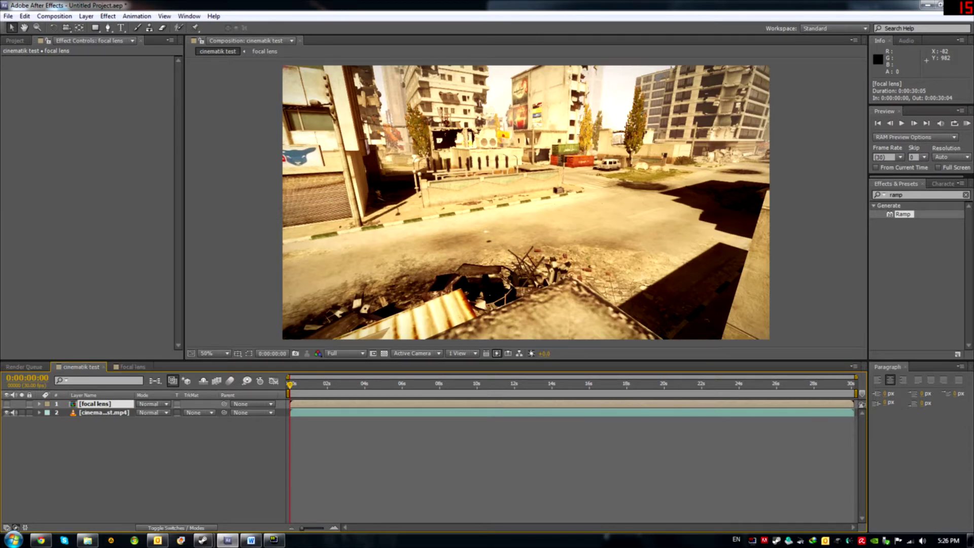
Step: Create an adjustment layer above the focal lens layer and rename it camera lens
{"action": "left_click", "coordinate": [85, 16]}
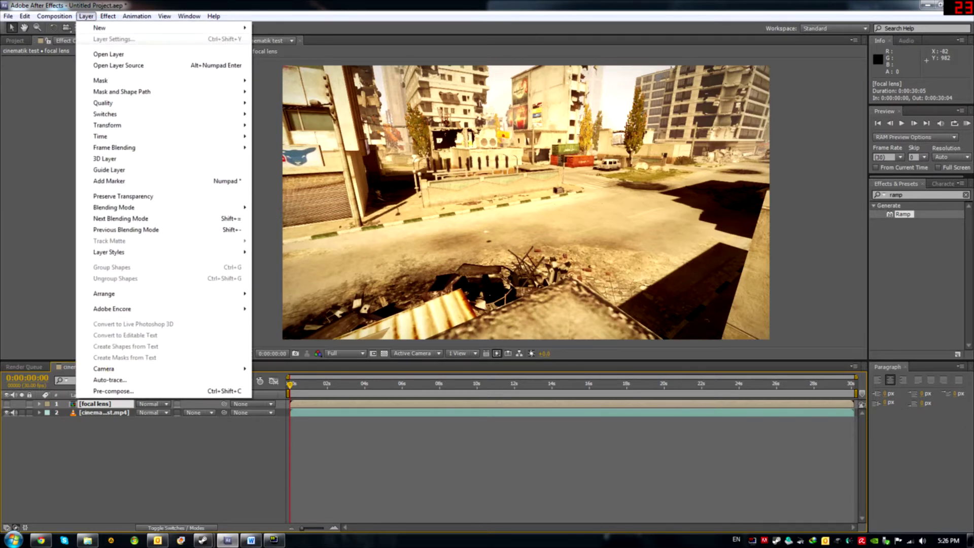
{"action": "mouse_move", "coordinate": [100, 27]}
{"action": "left_click", "coordinate": [278, 94]}
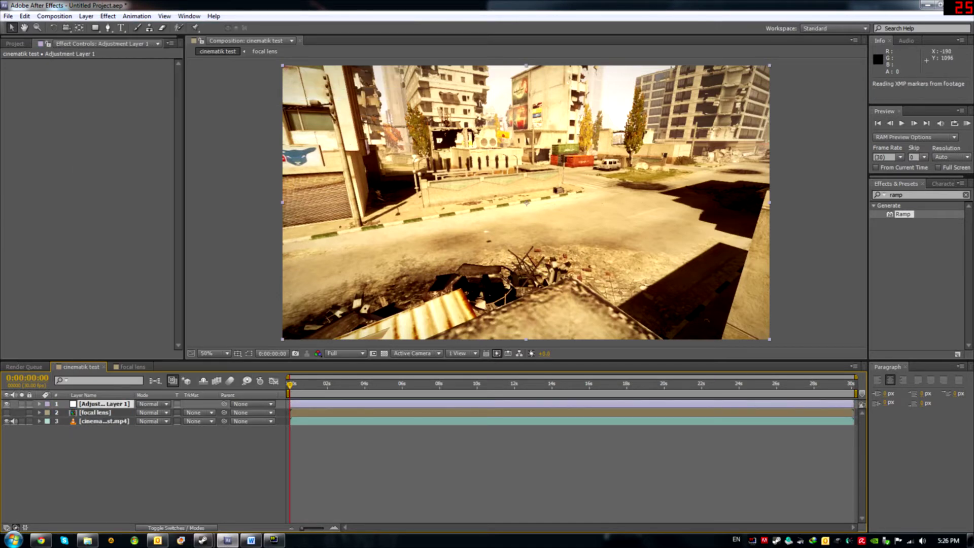
{"action": "right_click", "coordinate": [104, 404]}
{"action": "left_click", "coordinate": [127, 396]}
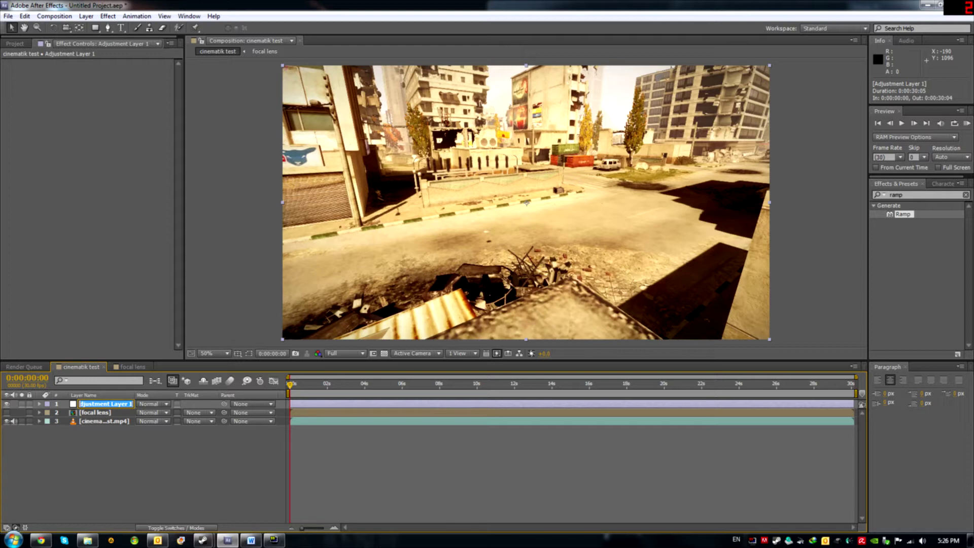
{"action": "type", "text": "camera lens"}
{"action": "key", "text": "Return"}
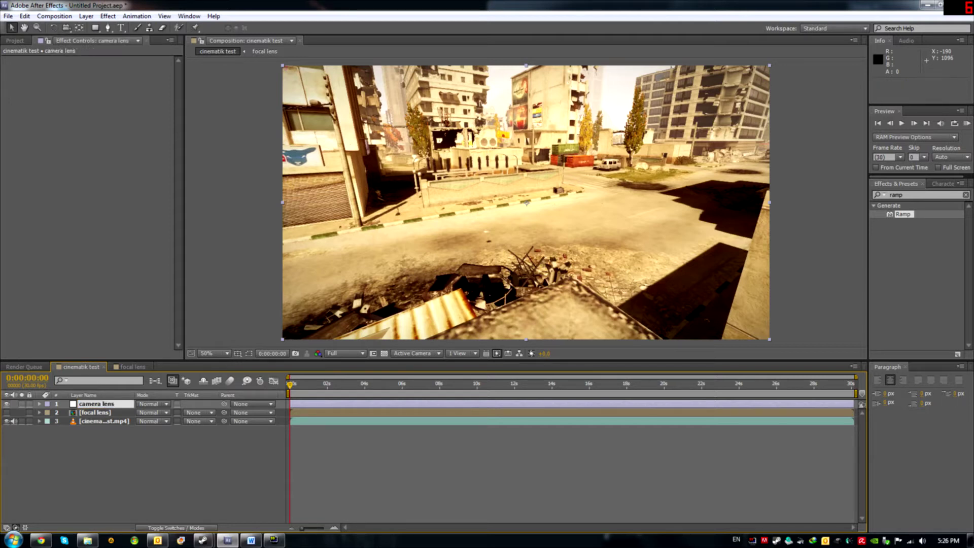
Step: Apply the Camera Lens Blur effect to the camera lens layer and compare the footage with and without it
{"action": "left_click", "coordinate": [897, 194]}
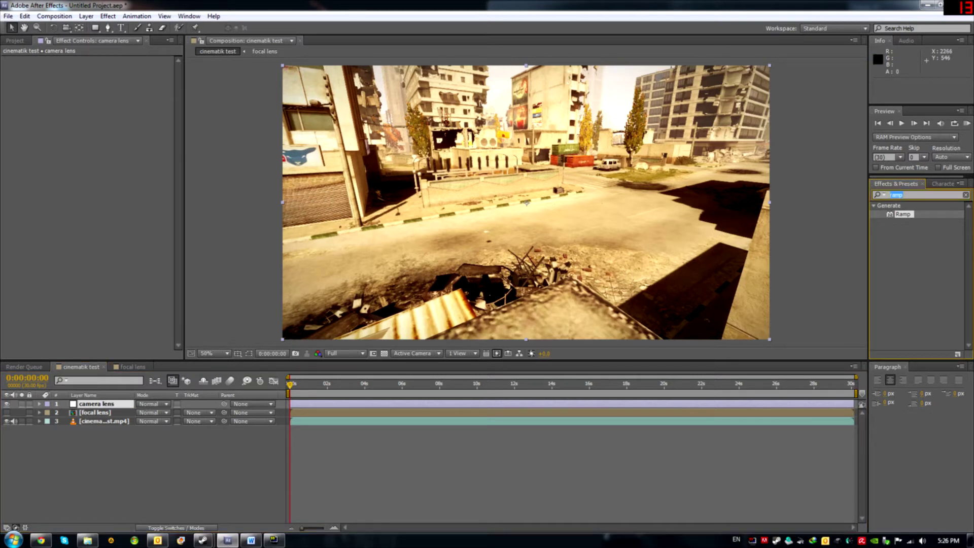
{"action": "type", "text": "came"}
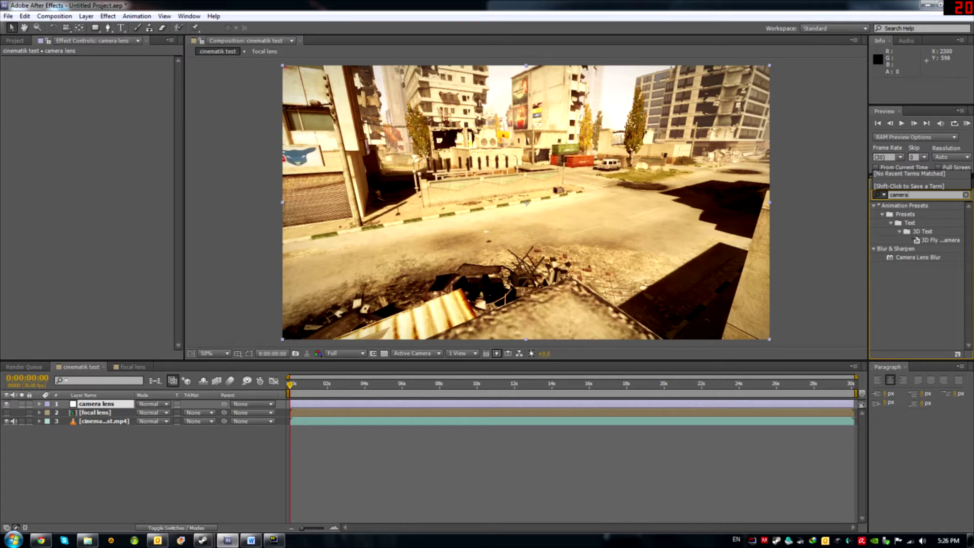
{"action": "left_click_drag", "start_coordinate": [935, 257], "coordinate": [57, 404]}
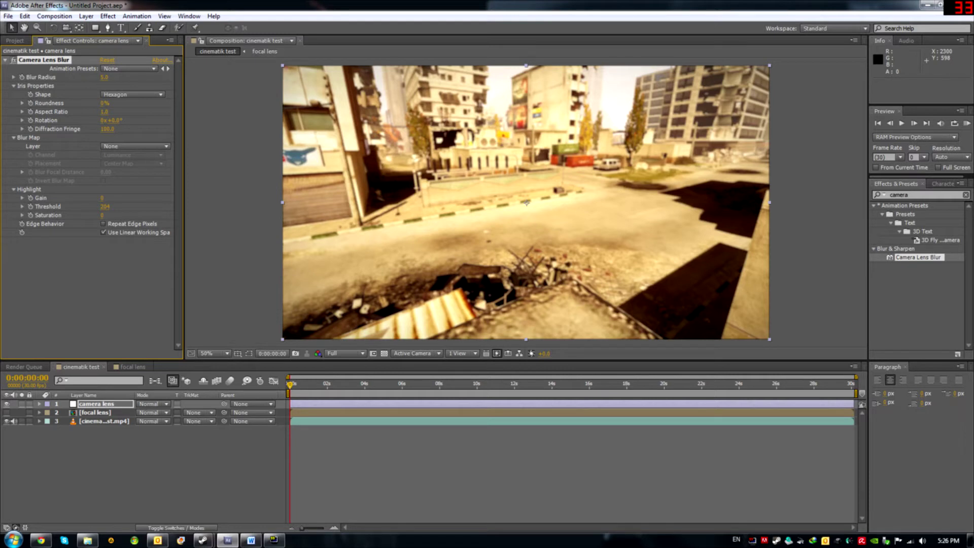
{"action": "left_click", "coordinate": [104, 422]}
{"action": "left_click", "coordinate": [96, 404]}
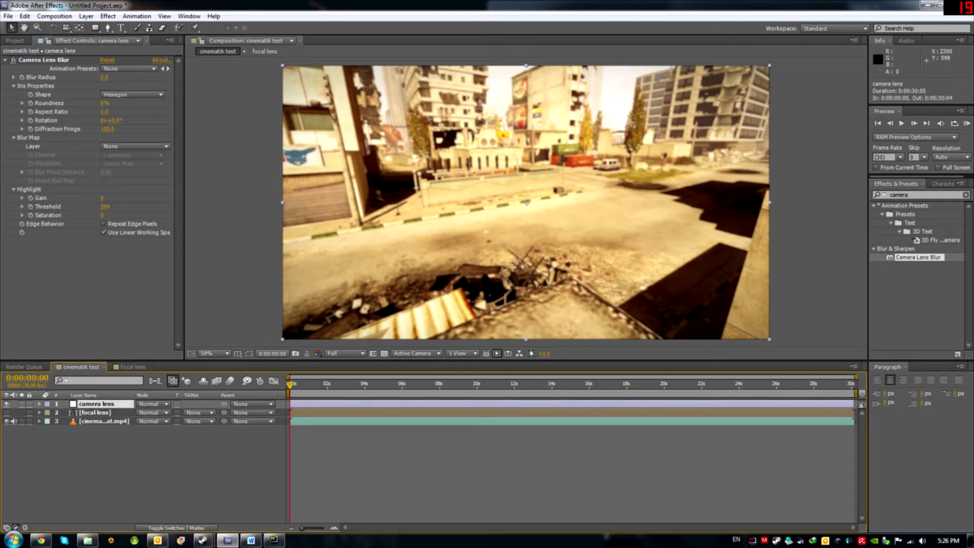
{"action": "left_click", "coordinate": [6, 404]}
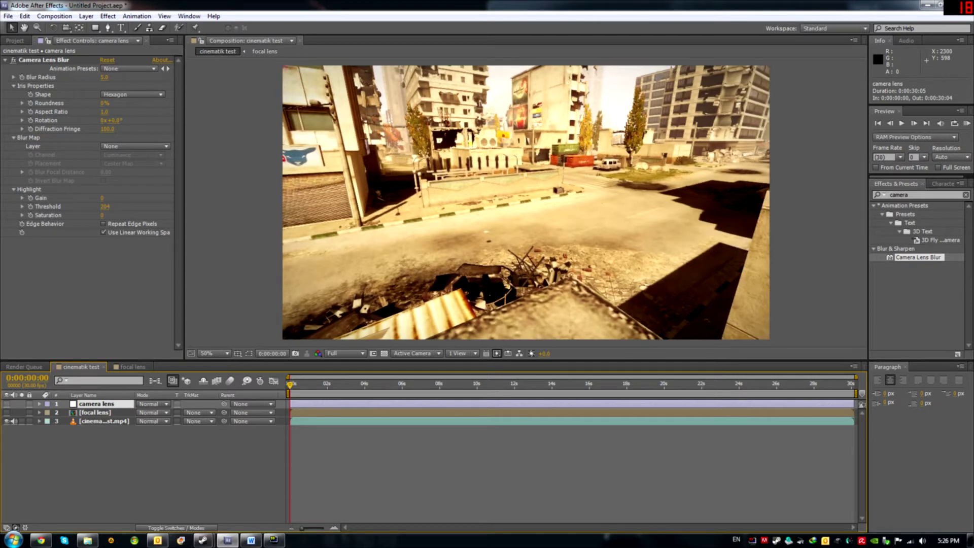
{"action": "left_click", "coordinate": [7, 404]}
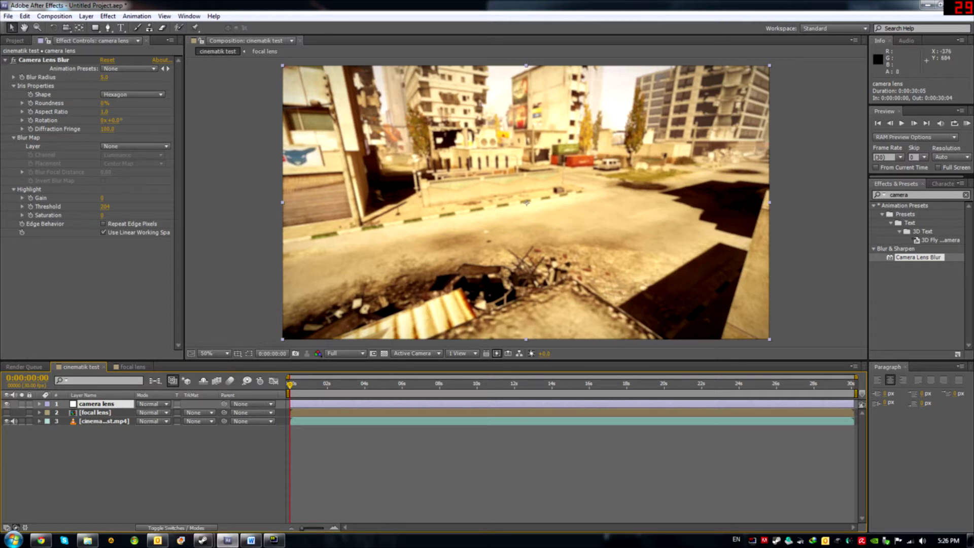
Step: Set the Camera Lens Blur radius to 10.0 and use the focal lens layer as its inverted blur map
{"action": "left_click_drag", "start_coordinate": [104, 77], "coordinate": [107, 77]}
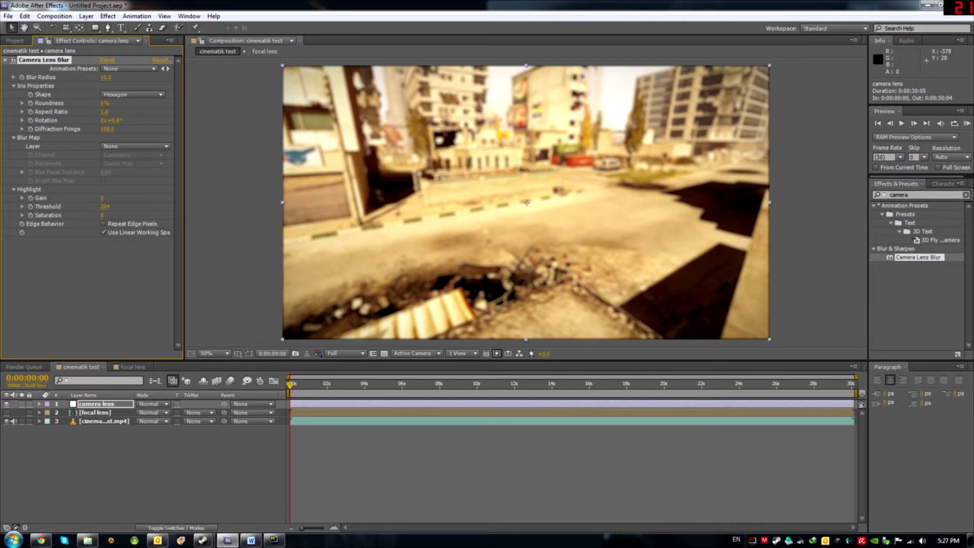
{"action": "left_click", "coordinate": [135, 146]}
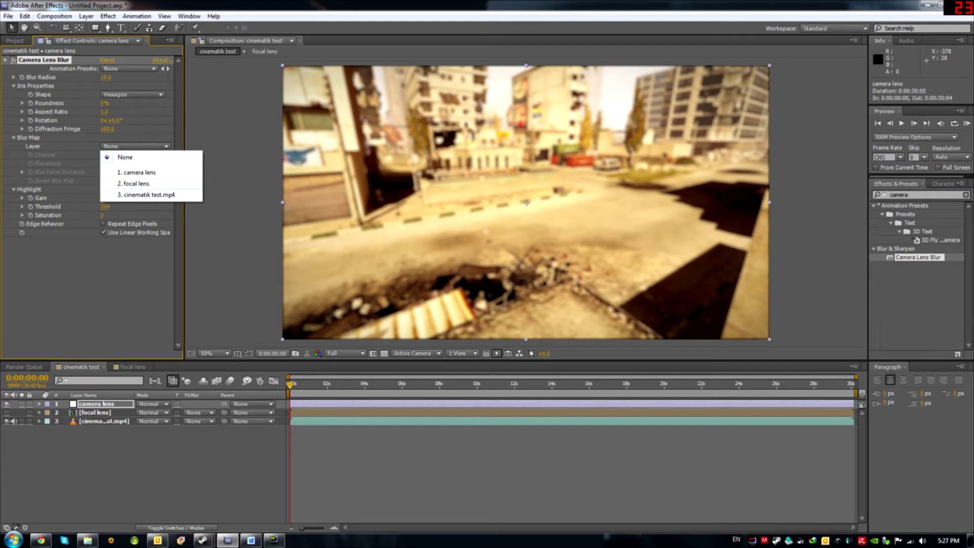
{"action": "left_click", "coordinate": [134, 183]}
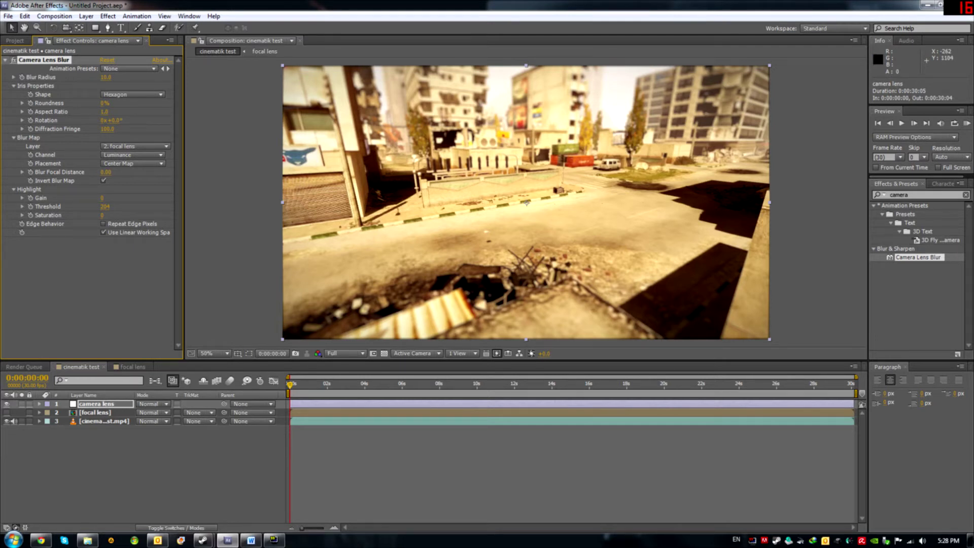
Step: Compare the focal lens gradient with the blurred footage and scrub cinematik test to 0:00:10:07
{"action": "left_click", "coordinate": [133, 366]}
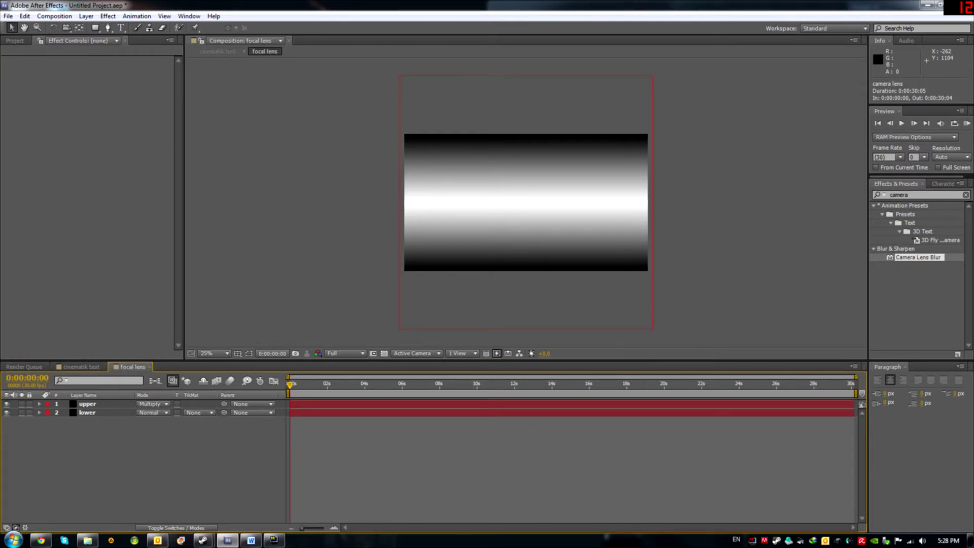
{"action": "left_click", "coordinate": [81, 367]}
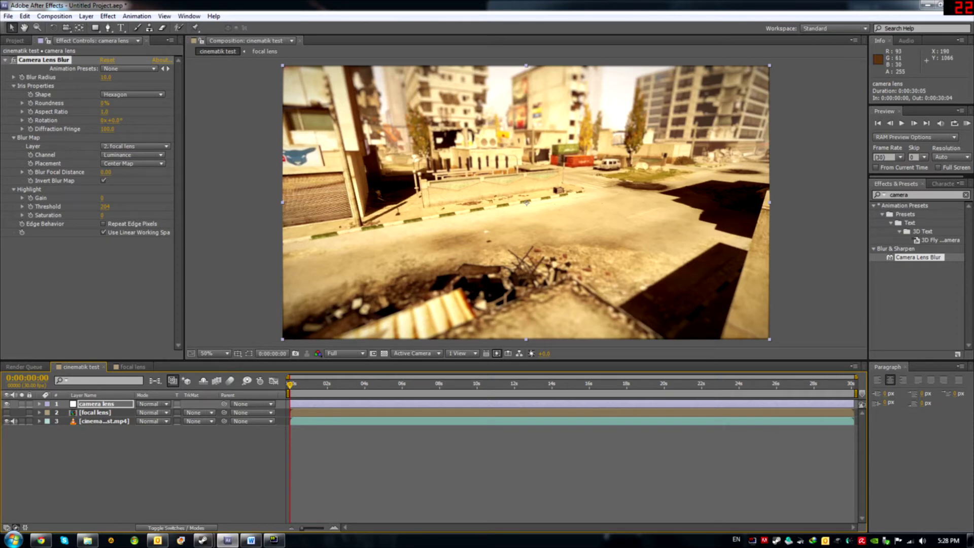
{"action": "left_click_drag", "start_coordinate": [379, 384], "coordinate": [470, 384]}
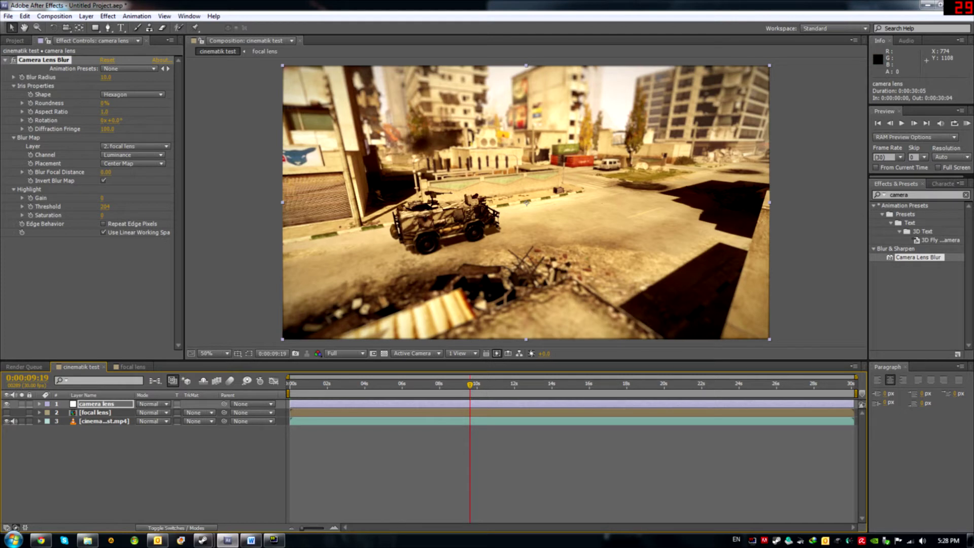
{"action": "left_click", "coordinate": [458, 385]}
{"action": "left_click_drag", "start_coordinate": [457, 384], "coordinate": [483, 384]}
{"action": "key", "text": "Page_Up"}
{"action": "key", "text": "Page_Up"}
{"action": "key", "text": "Page_Up"}
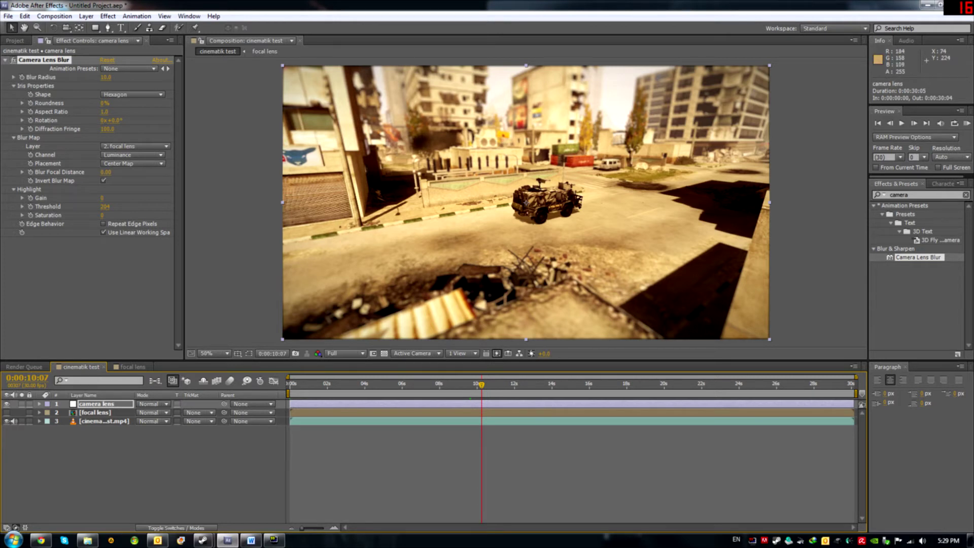
Step: Open a second composition viewer, lock the original on cinematik test and show focal lens in the new one
{"action": "left_click", "coordinate": [292, 41]}
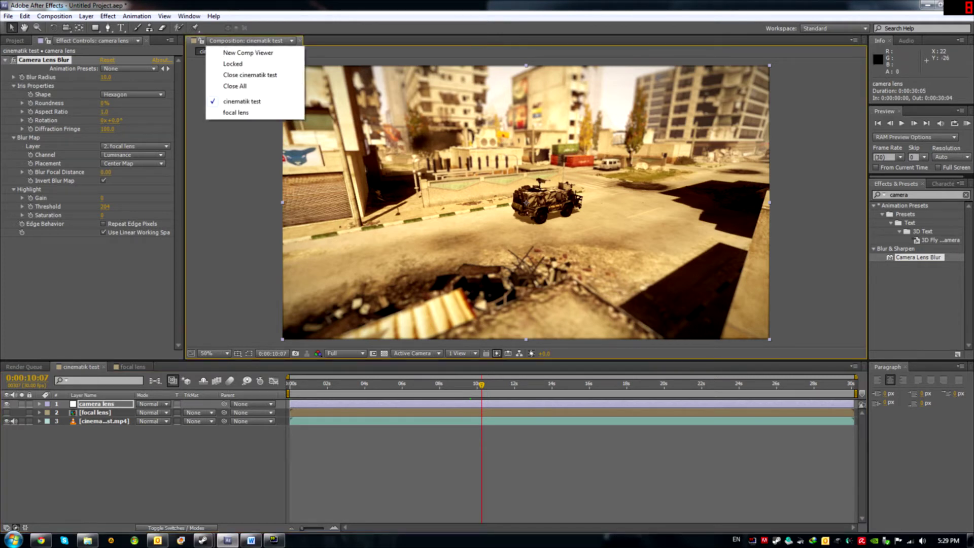
{"action": "left_click", "coordinate": [248, 52]}
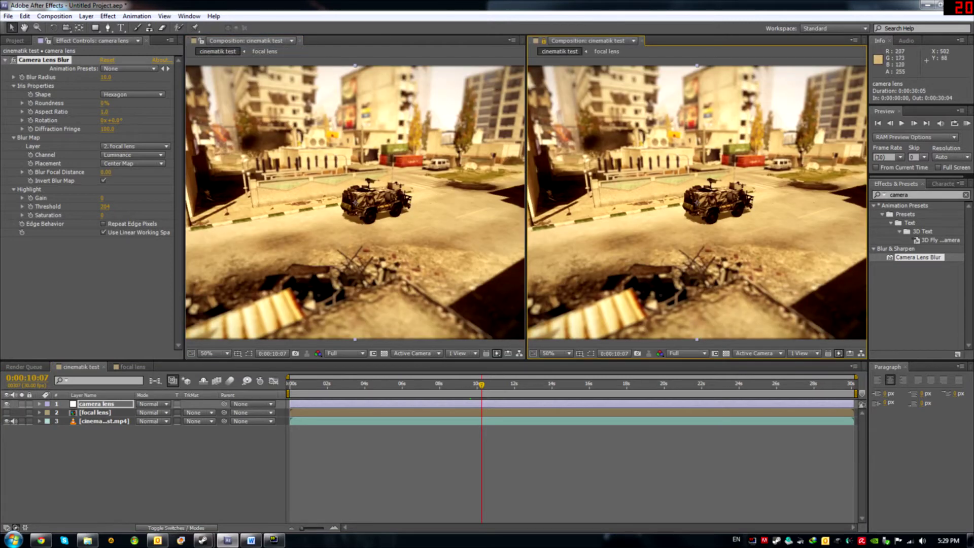
{"action": "left_click", "coordinate": [201, 41]}
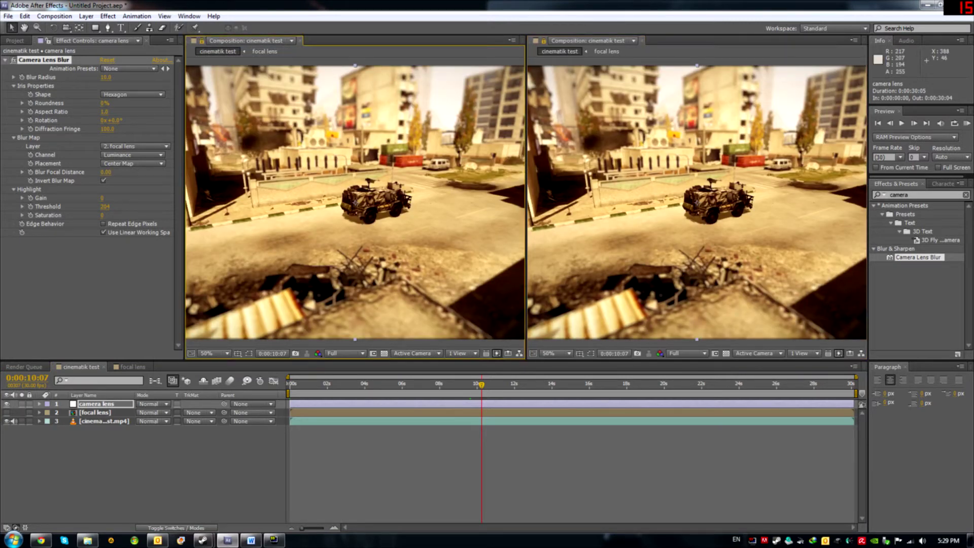
{"action": "left_click", "coordinate": [632, 41]}
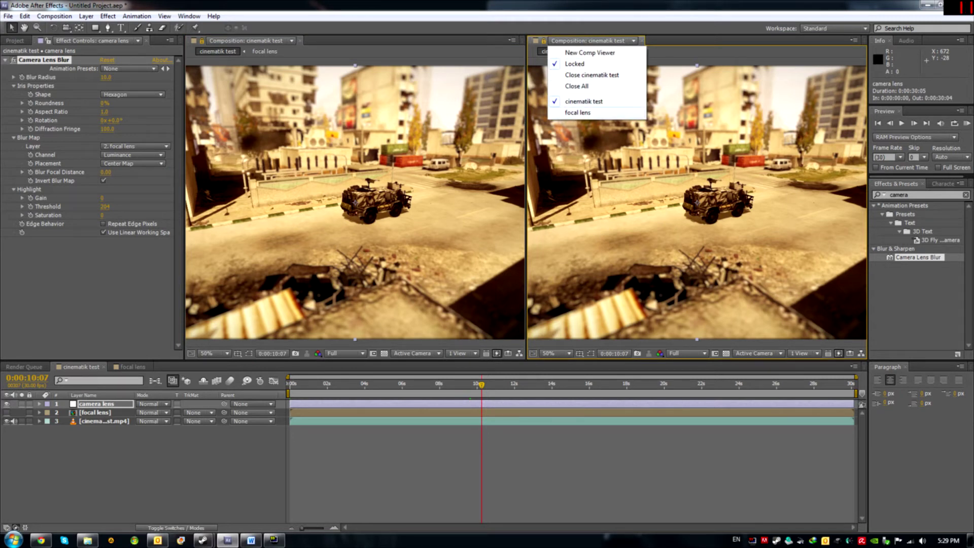
{"action": "left_click", "coordinate": [578, 112]}
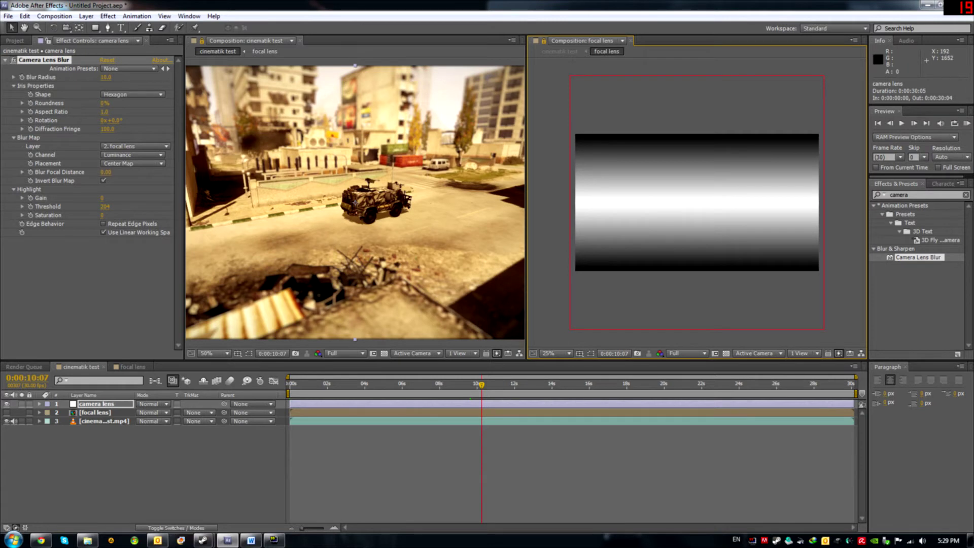
Step: In the focal lens composition, rotate the upper and lower layers together to -14° and shift them down by about 100 pixels
{"action": "left_click", "coordinate": [130, 367]}
{"action": "left_click_drag", "start_coordinate": [116, 433], "coordinate": [86, 405]}
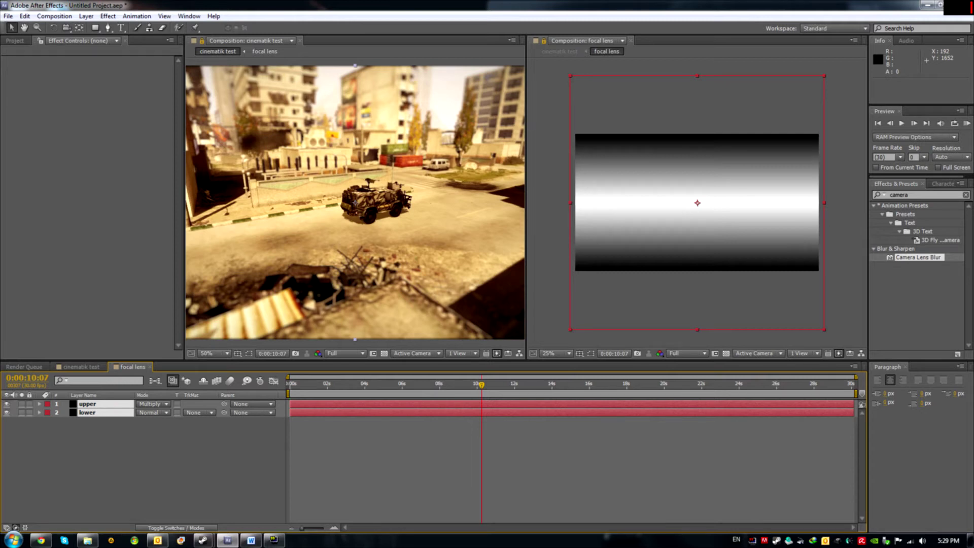
{"action": "key", "text": "r"}
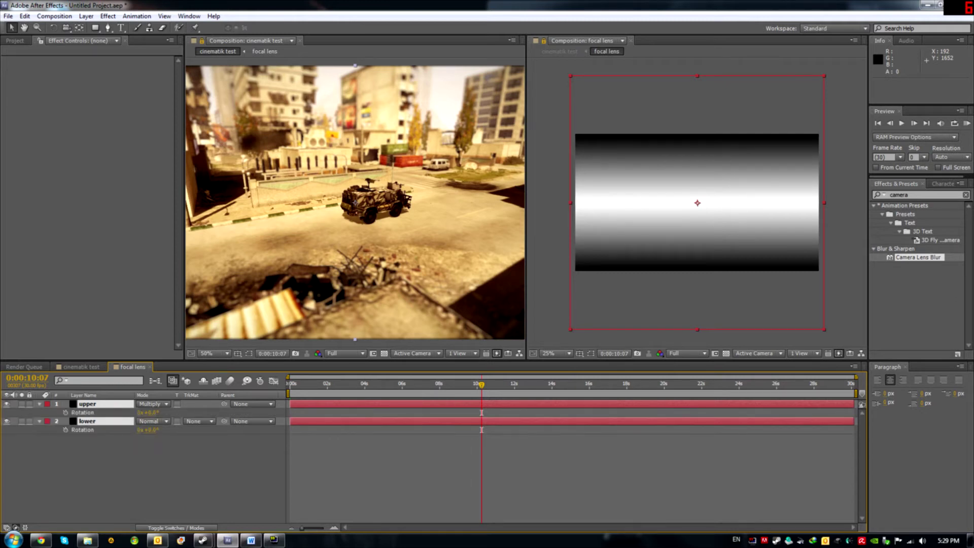
{"action": "left_click_drag", "start_coordinate": [152, 412], "coordinate": [136, 413]}
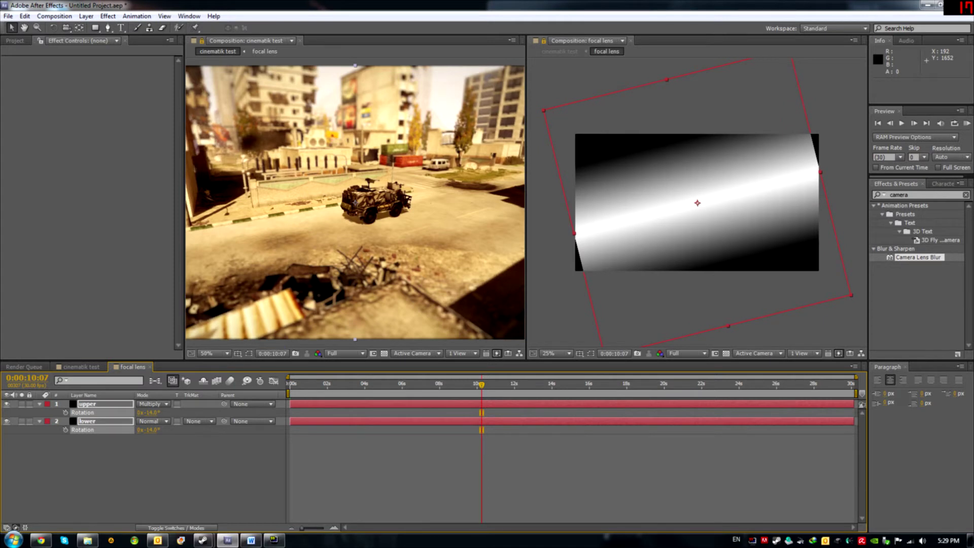
{"action": "left_click_drag", "start_coordinate": [619, 196], "coordinate": [622, 209]}
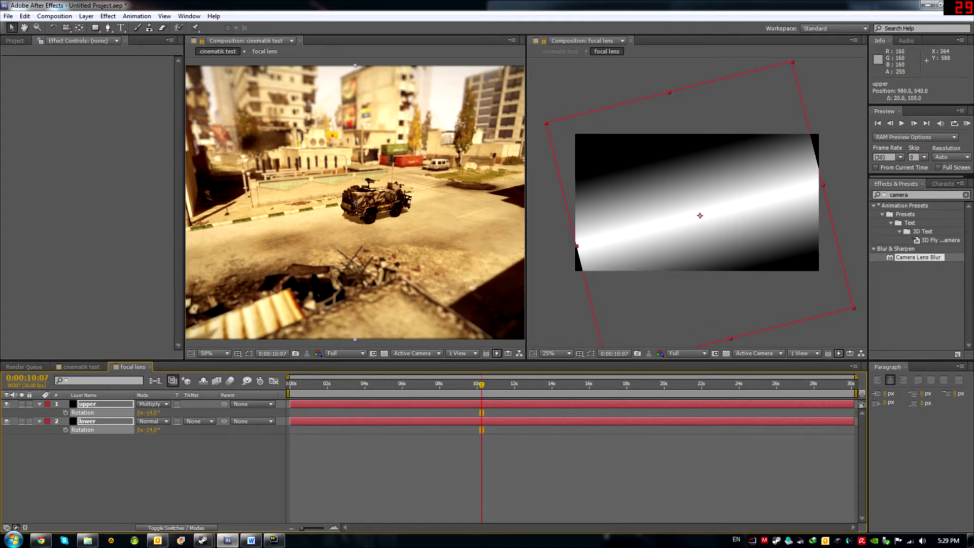
Step: Scale the upper and lower layers together to 114% and move them to position 1008, 692 so the gradient fills the frame
{"action": "left_click", "coordinate": [585, 274]}
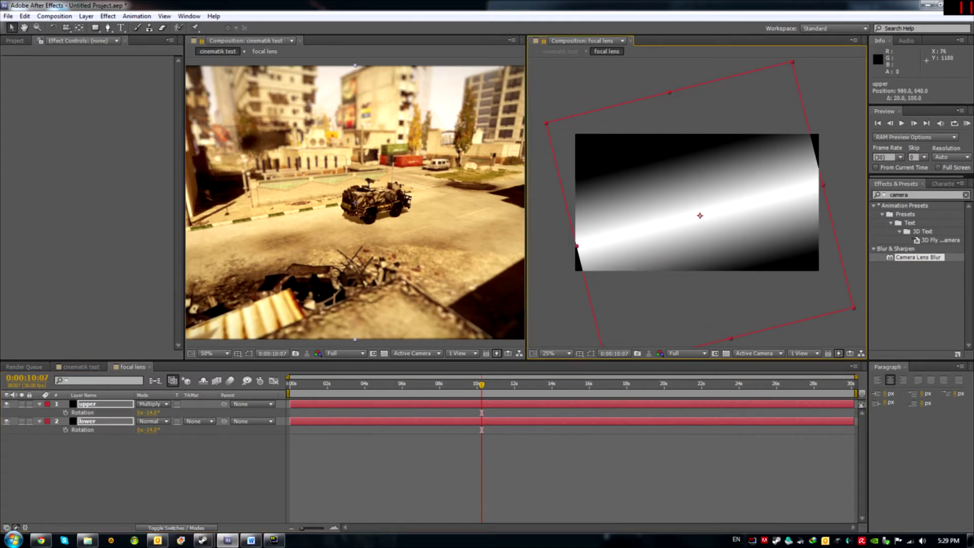
{"action": "key", "text": "s"}
{"action": "left_click_drag", "start_coordinate": [152, 413], "coordinate": [159, 413]}
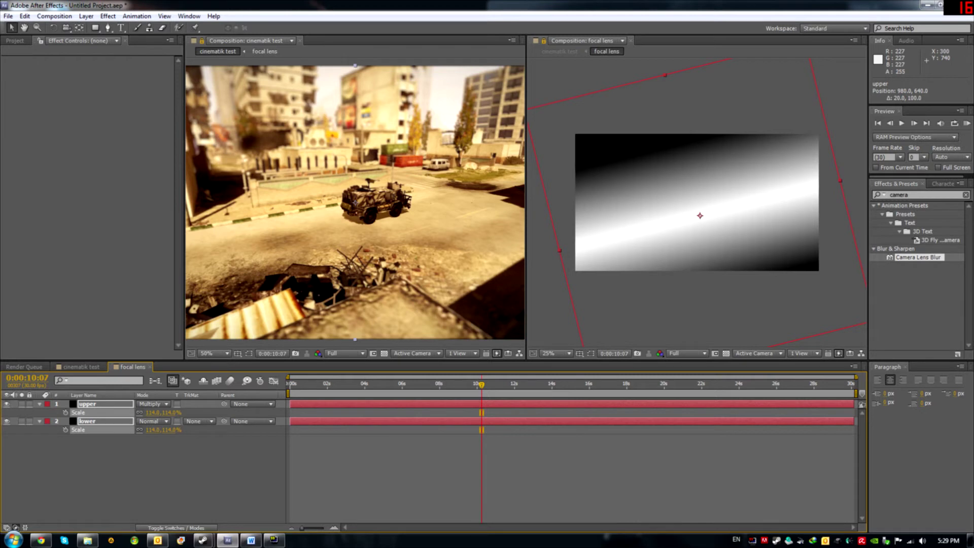
{"action": "left_click_drag", "start_coordinate": [614, 228], "coordinate": [618, 234]}
{"action": "left_click", "coordinate": [561, 324]}
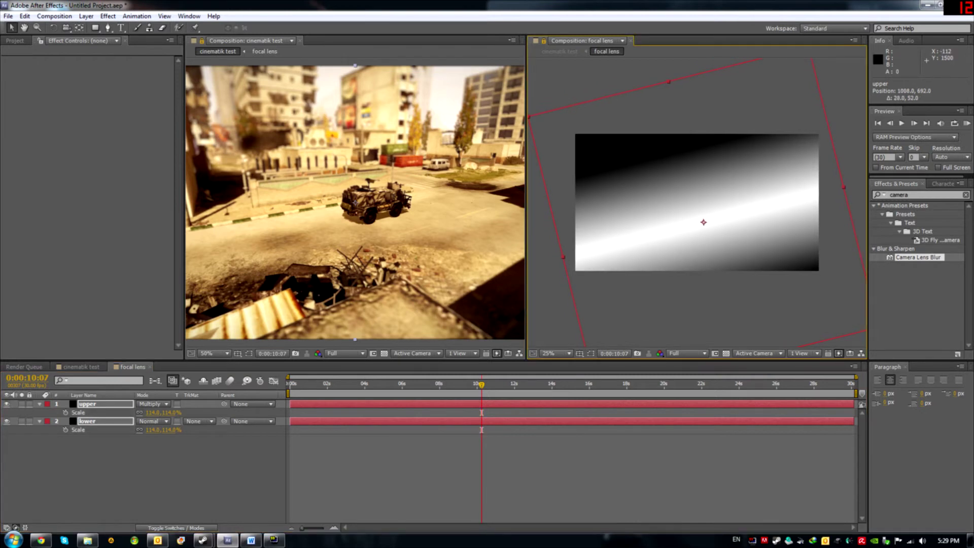
{"action": "scroll", "coordinate": [368, 240], "scroll_direction": "down", "scroll_amount": 1}
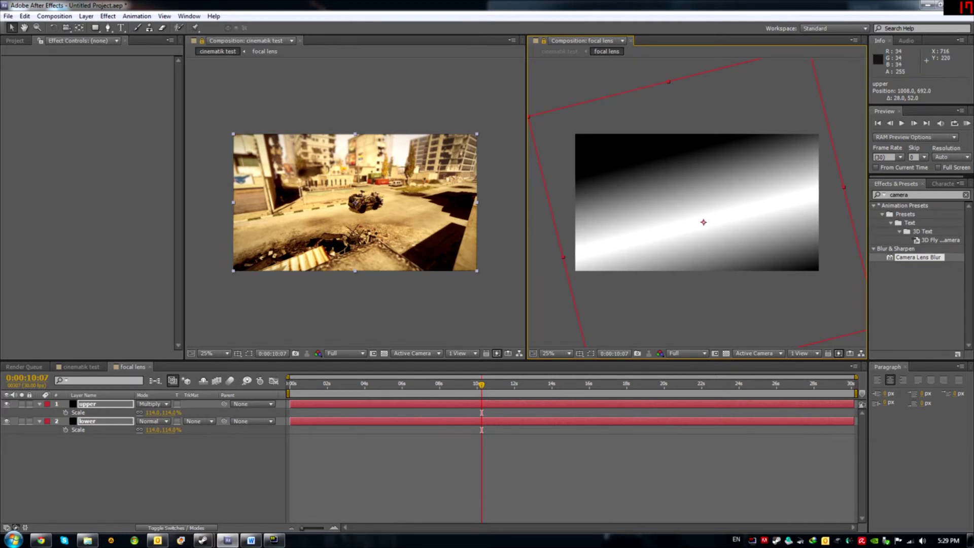
Step: Tighten the upper layer's gradient by lowering its Ramp start point to a vertical value of about 640
{"action": "left_click", "coordinate": [102, 456]}
{"action": "left_click", "coordinate": [88, 404]}
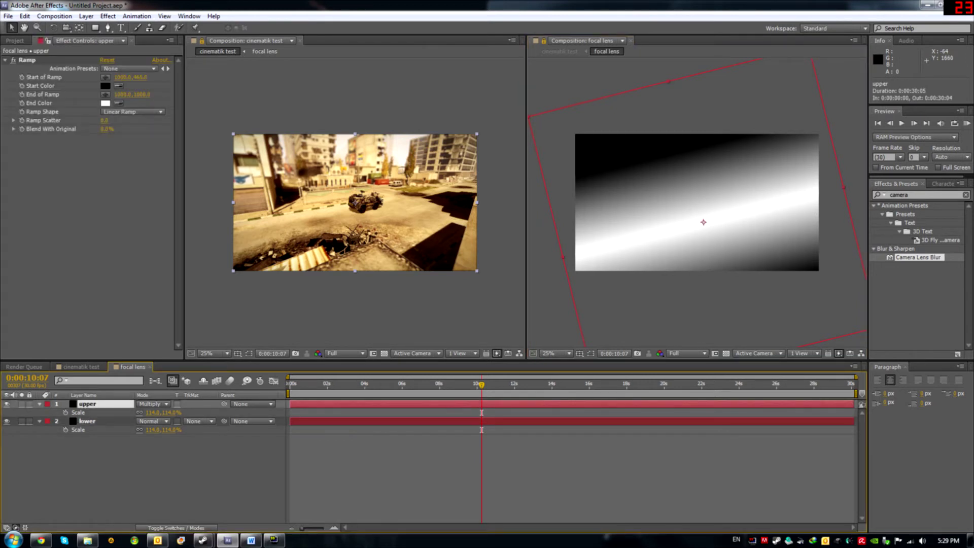
{"action": "left_click_drag", "start_coordinate": [139, 77], "coordinate": [225, 77]}
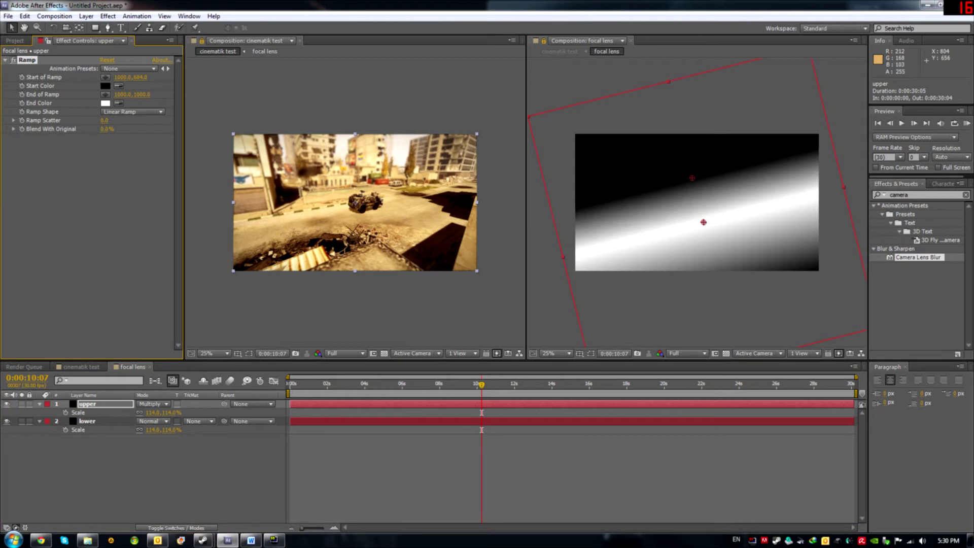
{"action": "scroll", "coordinate": [355, 203], "scroll_direction": "up", "scroll_amount": 2}
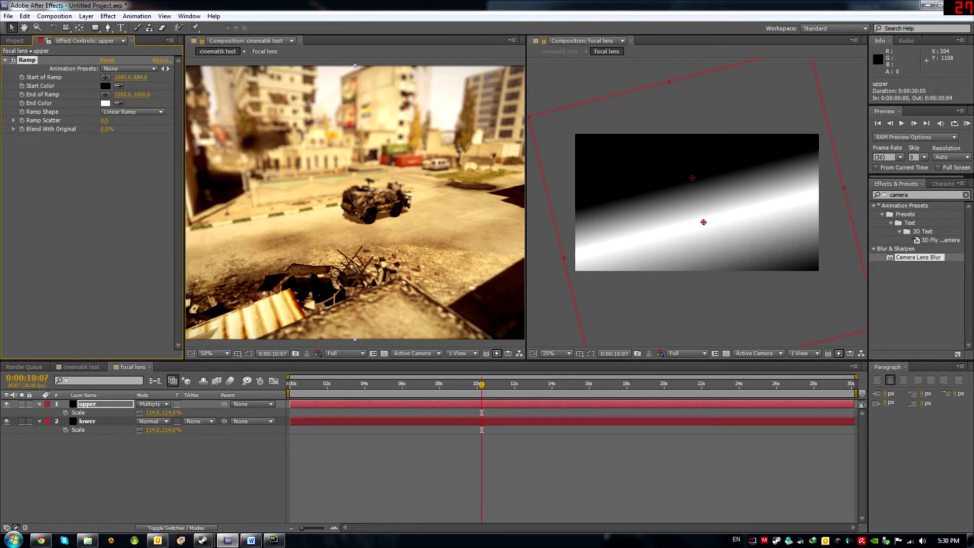
{"action": "left_click_drag", "start_coordinate": [139, 77], "coordinate": [116, 78]}
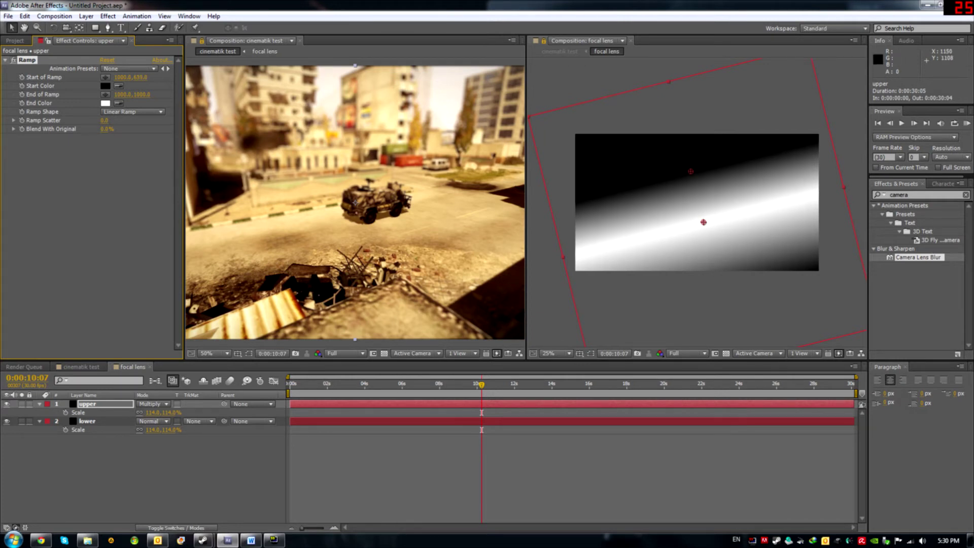
Step: Rotate only the lower layer to -18° and shift it straight down by 28 pixels
{"action": "left_click", "coordinate": [87, 421]}
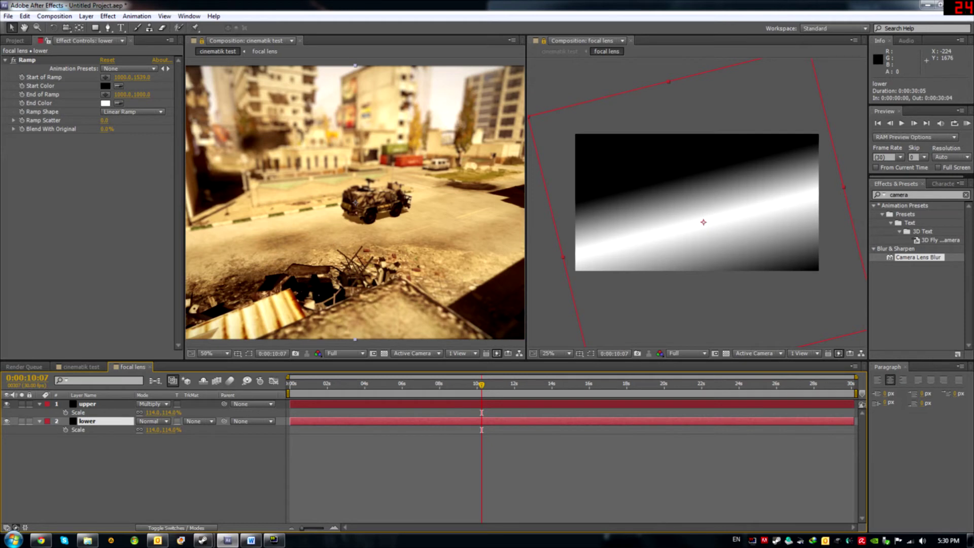
{"action": "key", "text": "r"}
{"action": "left_click_drag", "start_coordinate": [151, 430], "coordinate": [149, 430]}
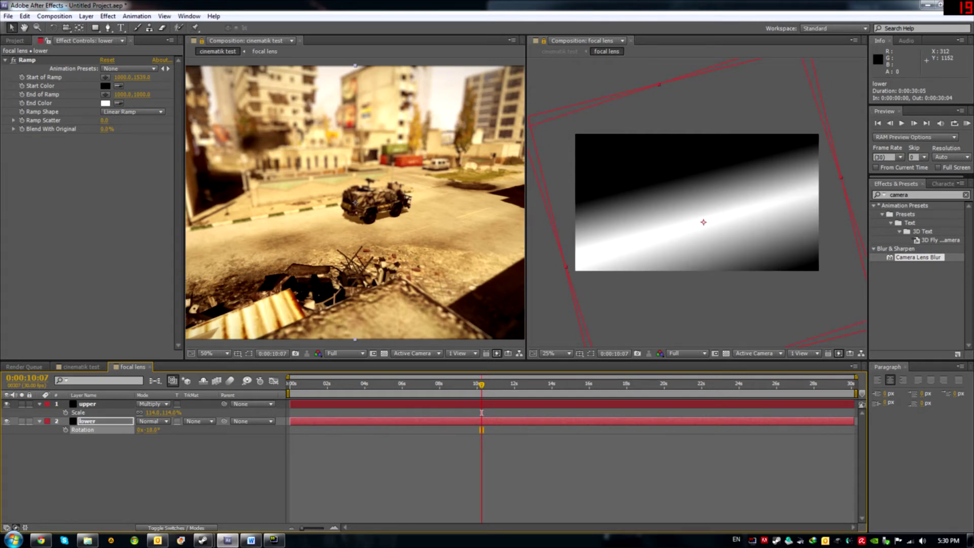
{"action": "left_click_drag", "start_coordinate": [615, 281], "coordinate": [615, 285]}
{"action": "left_click", "coordinate": [545, 346]}
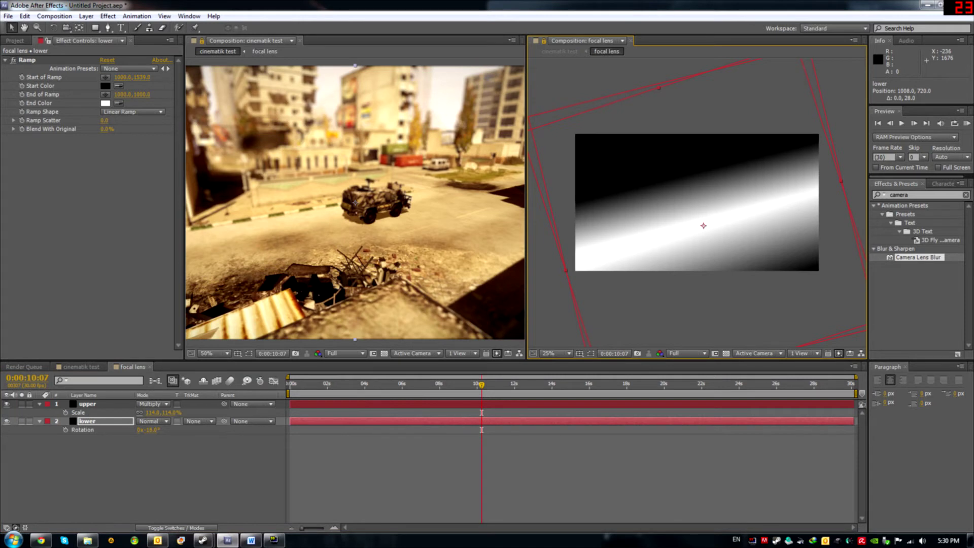
Step: Sharpen the lower layer's falloff with a Ramp start of about 1000, 1061 and reposition the layer at 1036, 832
{"action": "left_click_drag", "start_coordinate": [141, 77], "coordinate": [36, 77]}
{"action": "left_click_drag", "start_coordinate": [719, 273], "coordinate": [713, 255]}
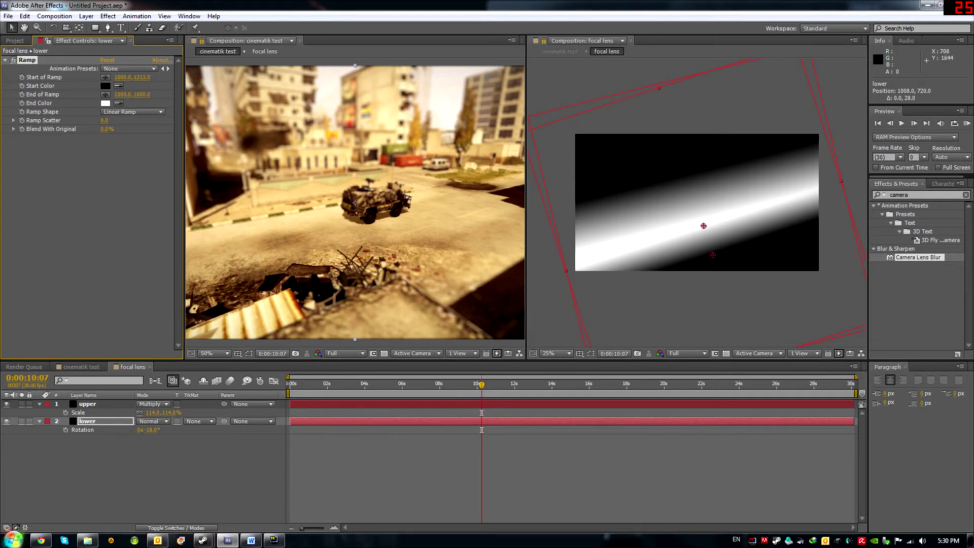
{"action": "left_click_drag", "start_coordinate": [713, 254], "coordinate": [706, 234]}
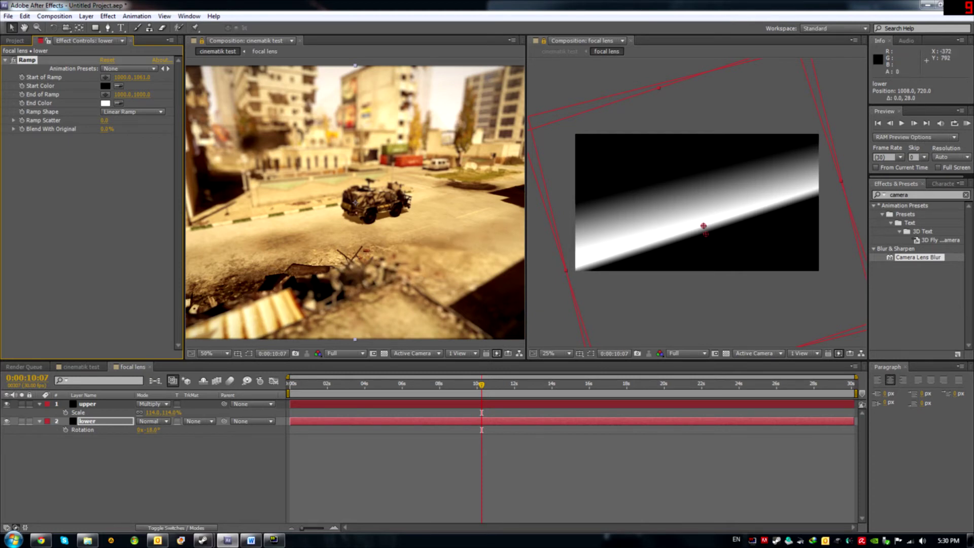
{"action": "left_click_drag", "start_coordinate": [620, 188], "coordinate": [623, 195]}
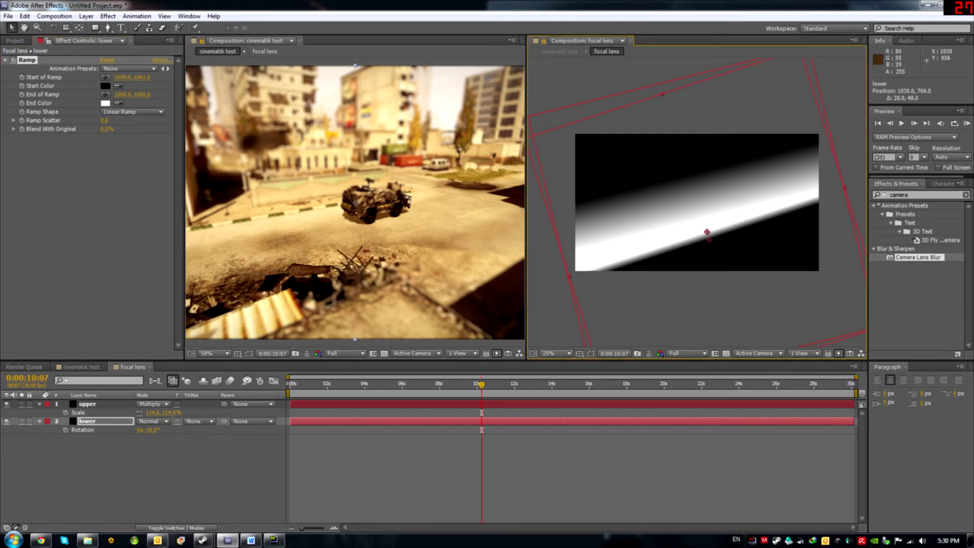
{"action": "left_click_drag", "start_coordinate": [628, 188], "coordinate": [626, 196]}
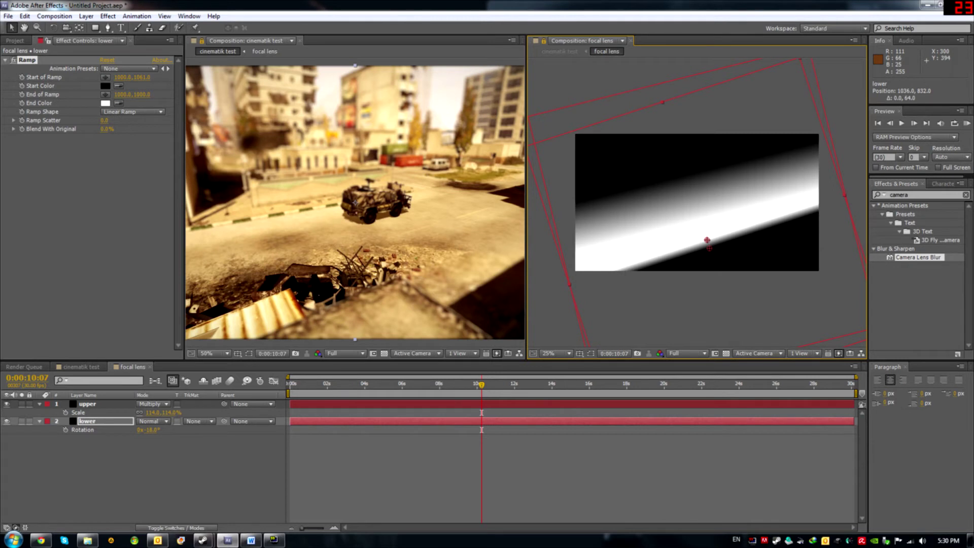
Step: Adjust the upper layer's Ramp to start at about 1000, 584 and end at about 1000, 929, widening the white focus band
{"action": "left_click", "coordinate": [87, 403]}
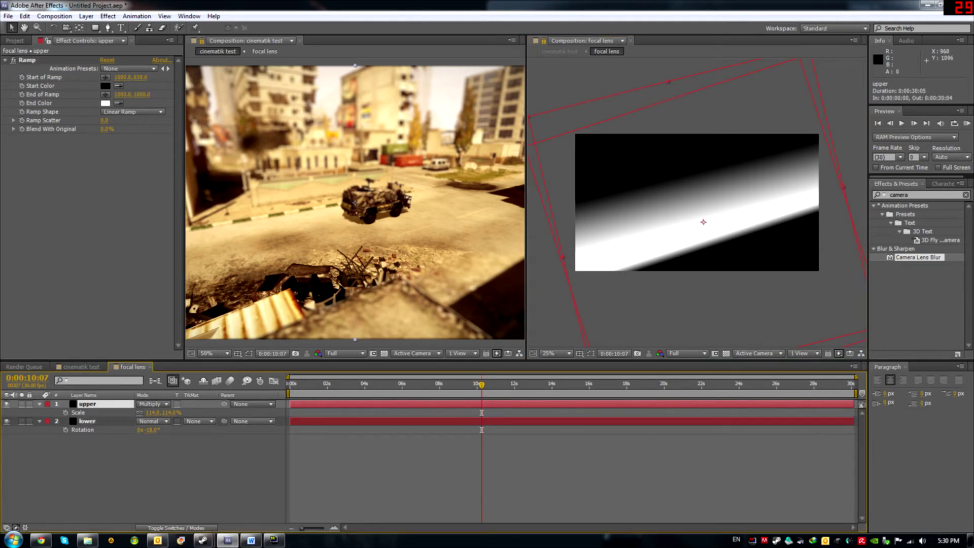
{"action": "left_click_drag", "start_coordinate": [704, 222], "coordinate": [704, 220]}
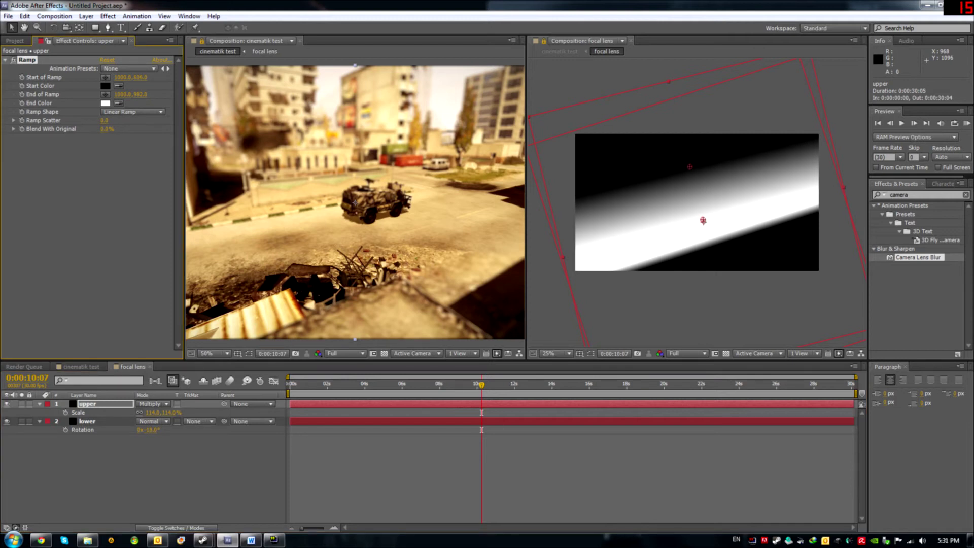
{"action": "left_click_drag", "start_coordinate": [140, 77], "coordinate": [129, 77]}
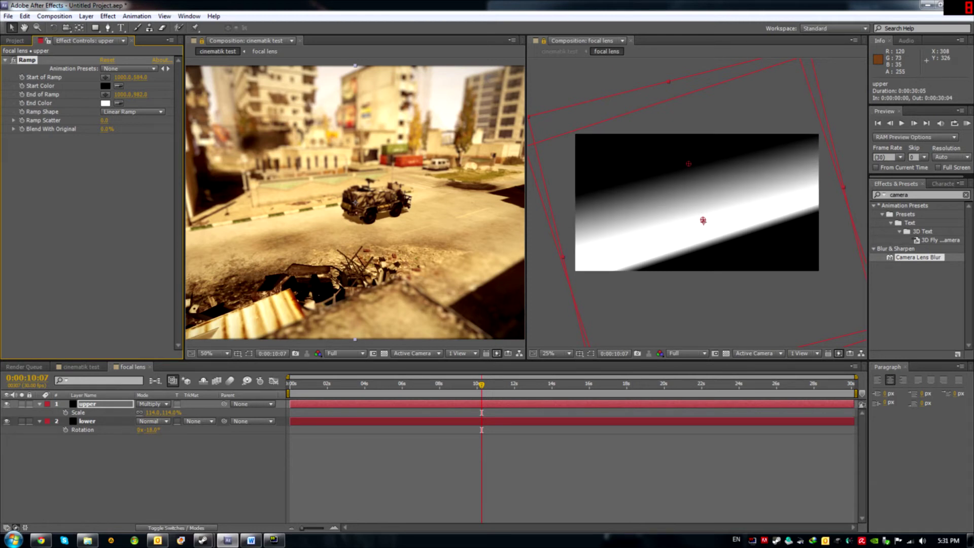
{"action": "left_click_drag", "start_coordinate": [703, 221], "coordinate": [702, 212]}
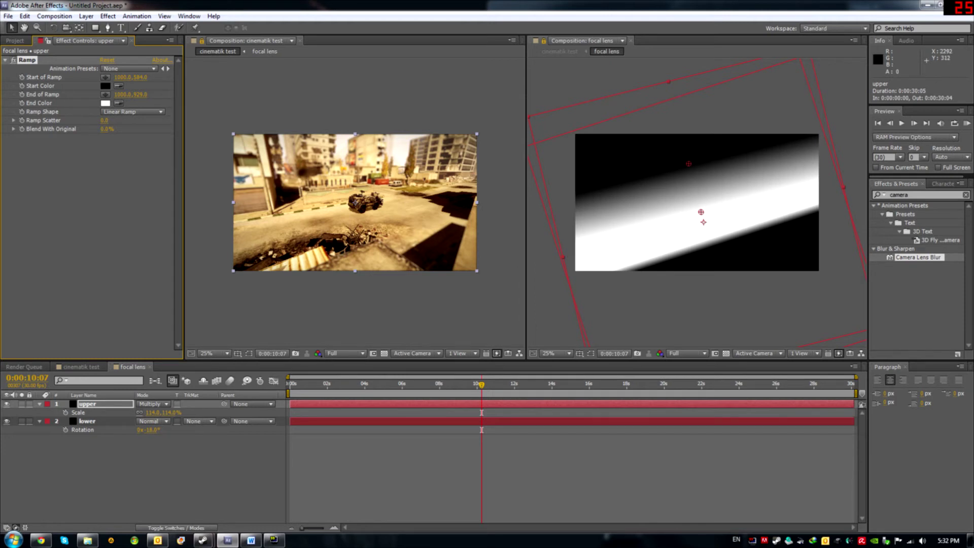
Step: Widen the cinematik test viewer, magnify its footage to 50% and switch the timeline to the cinematik test composition
{"action": "left_click_drag", "start_coordinate": [526, 174], "coordinate": [622, 174]}
{"action": "scroll", "coordinate": [442, 210], "scroll_direction": "up", "scroll_amount": 2}
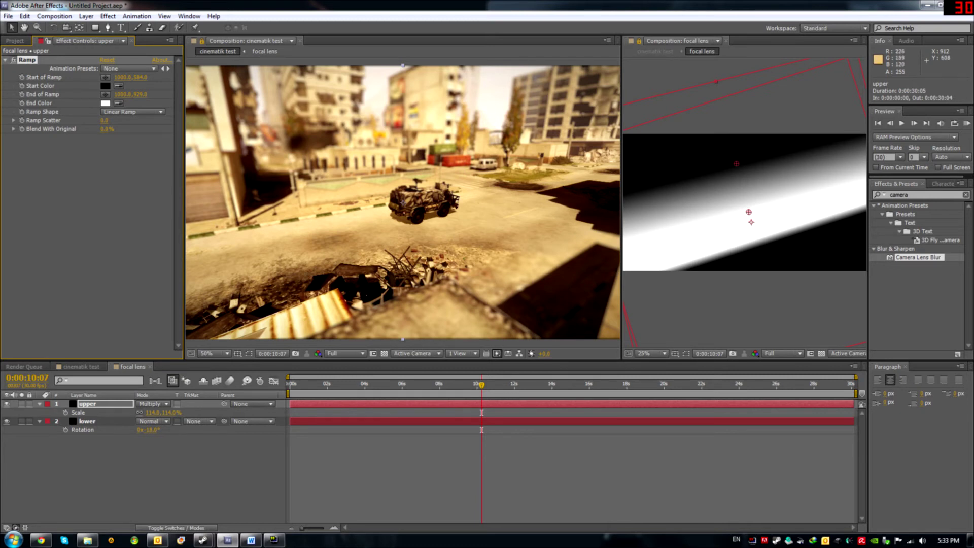
{"action": "left_click", "coordinate": [80, 366]}
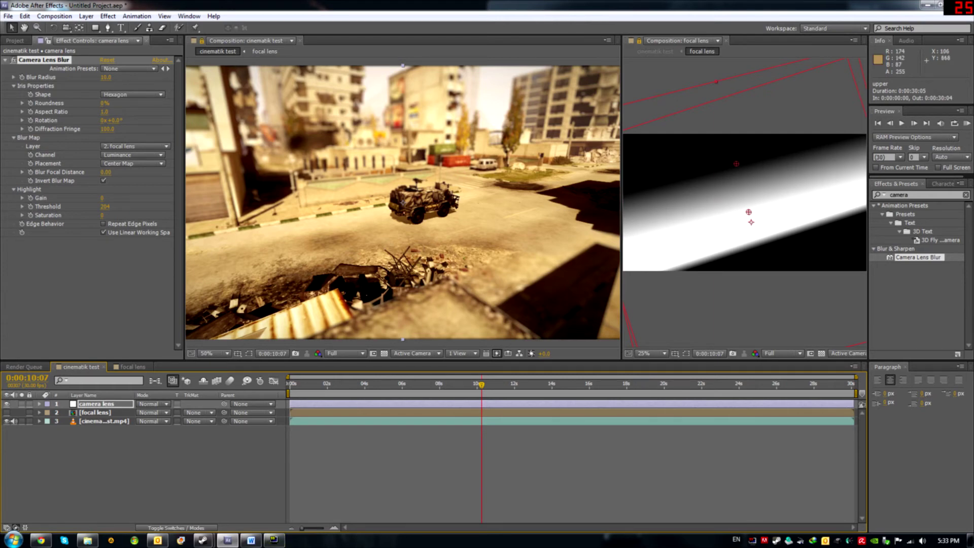
Step: Add an adjustment layer above camera lens and rename it color correction
{"action": "left_click", "coordinate": [86, 15]}
{"action": "mouse_move", "coordinate": [168, 28]}
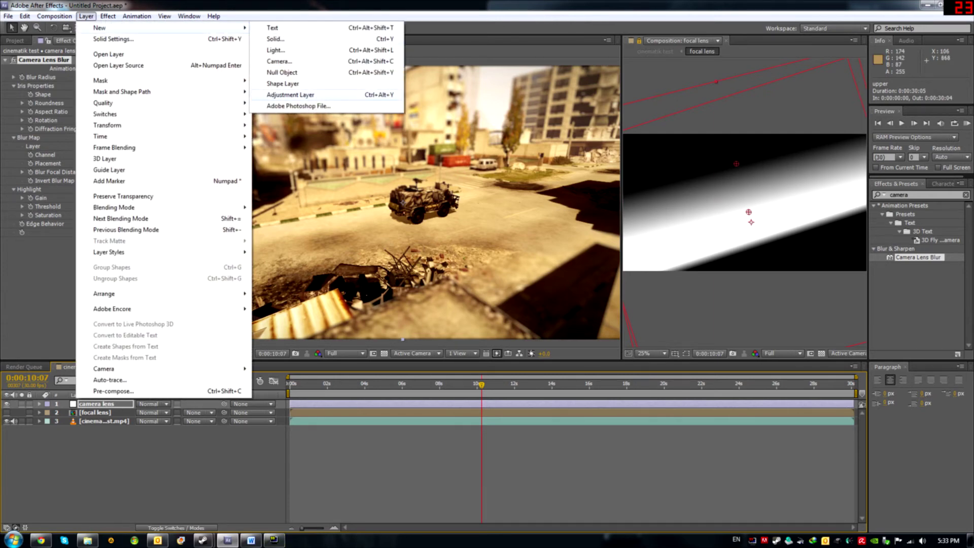
{"action": "key", "text": "Return"}
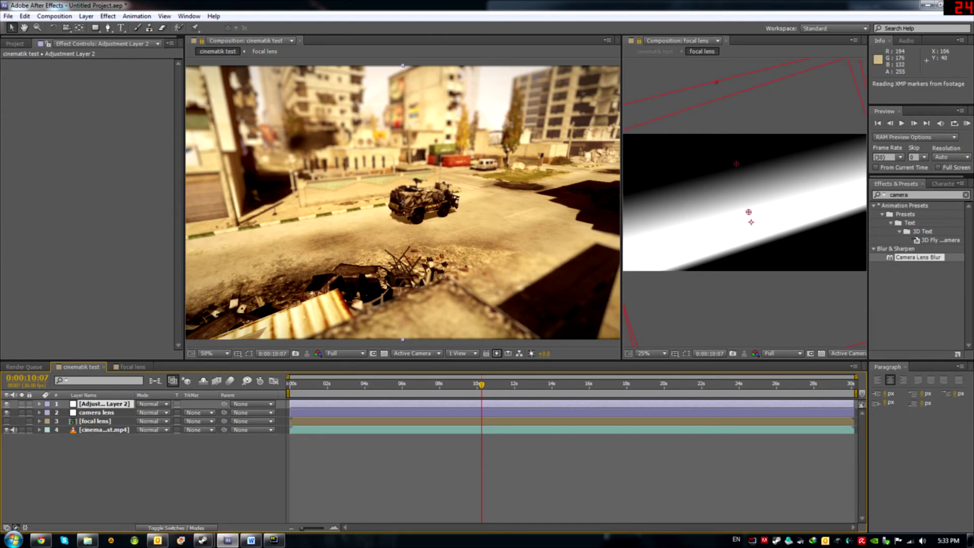
{"action": "right_click", "coordinate": [102, 403]}
{"action": "left_click", "coordinate": [120, 394]}
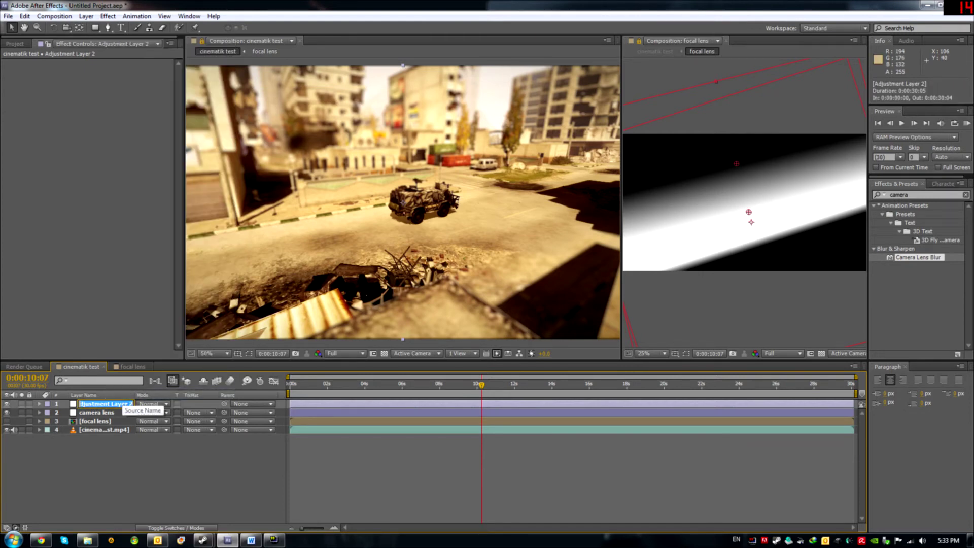
{"action": "type", "text": "color correction"}
{"action": "key", "text": "Return"}
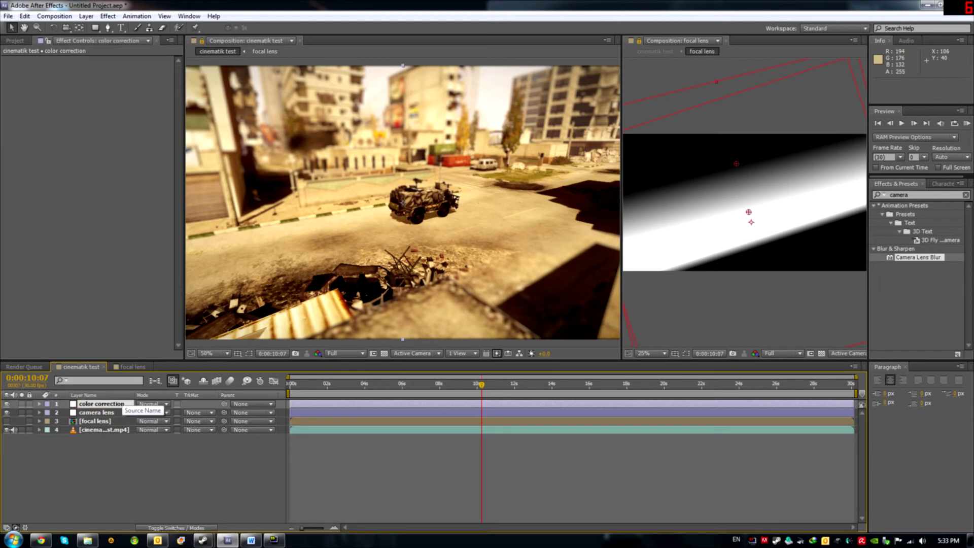
Step: Apply the Curves and Brightness & Contrast effects to the color correction layer
{"action": "left_click", "coordinate": [900, 195]}
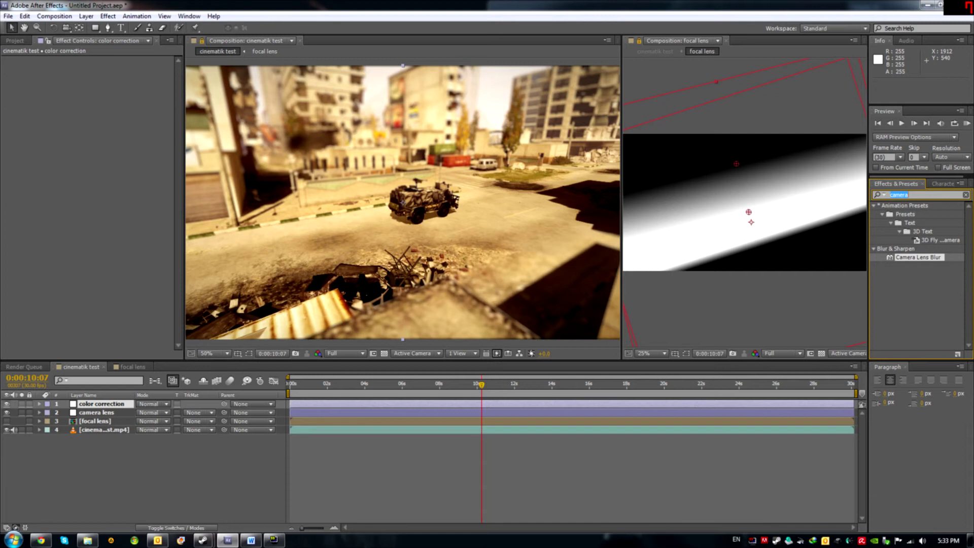
{"action": "type", "text": "curv"}
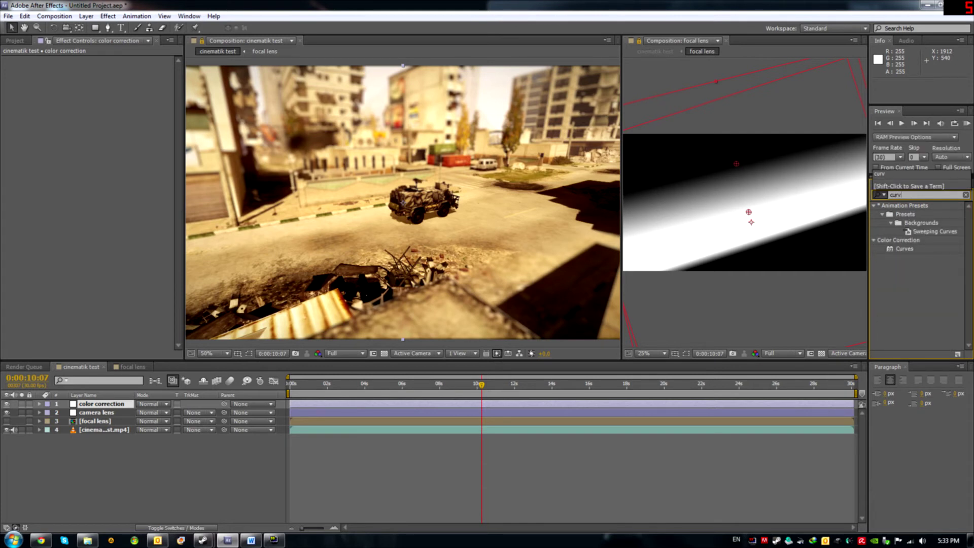
{"action": "left_click_drag", "start_coordinate": [904, 249], "coordinate": [84, 404]}
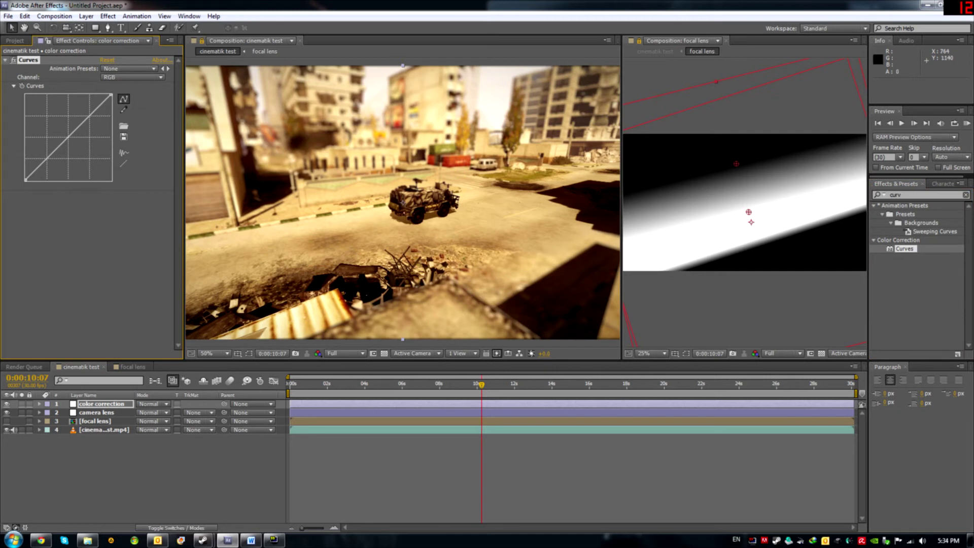
{"action": "left_click", "coordinate": [895, 195]}
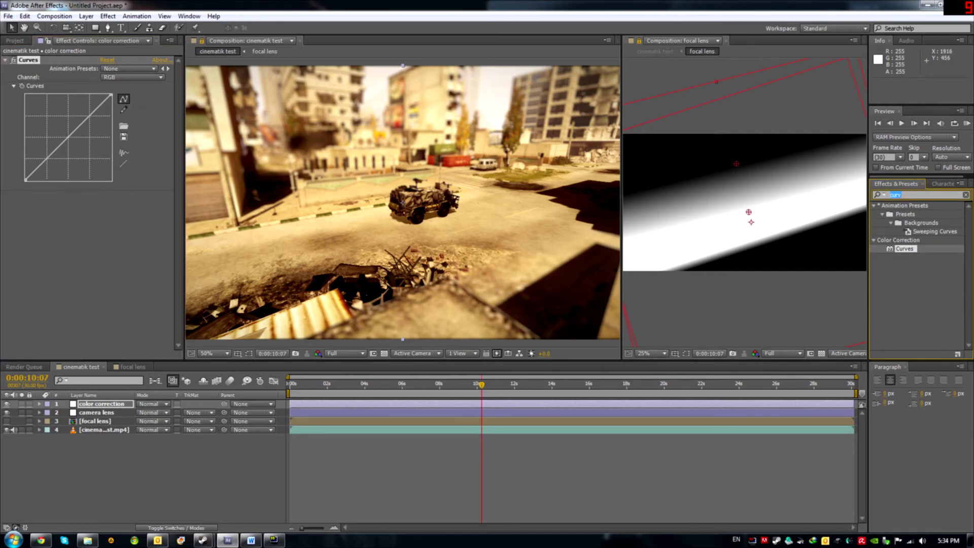
{"action": "type", "text": "bri"}
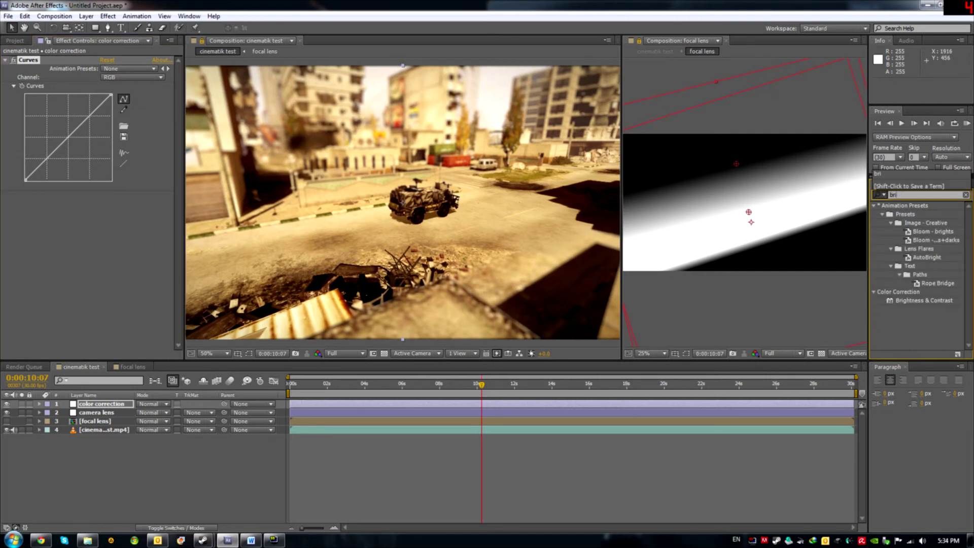
{"action": "left_click_drag", "start_coordinate": [924, 300], "coordinate": [90, 404]}
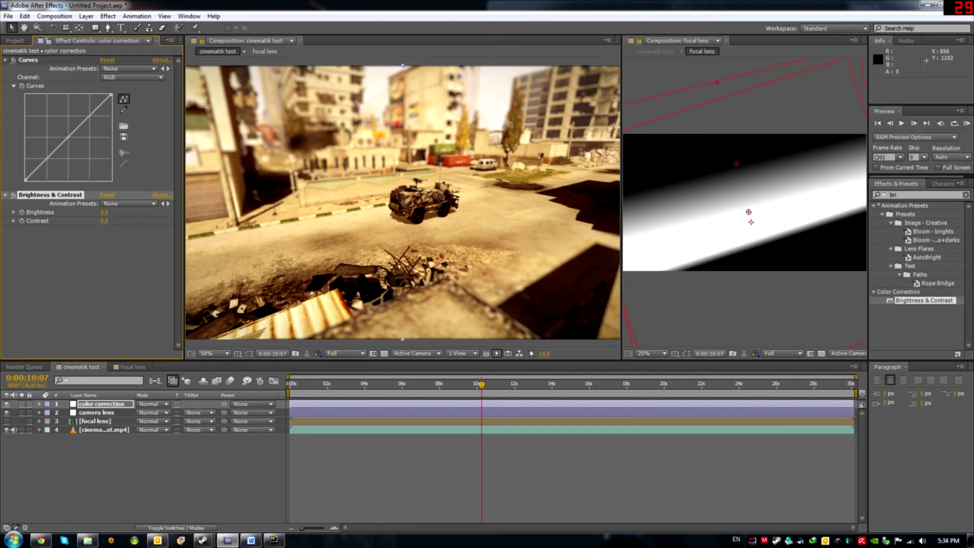
Step: Shape the RGB curve into a gentle S, pulling both endpoints inward, lowering the shadows and raising the highlights
{"action": "left_click_drag", "start_coordinate": [111, 95], "coordinate": [106, 98]}
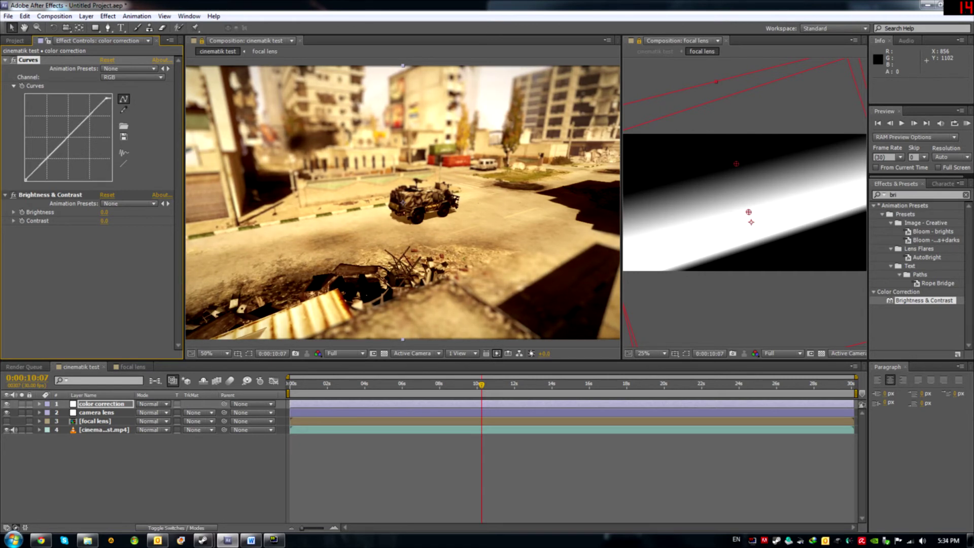
{"action": "left_click_drag", "start_coordinate": [25, 180], "coordinate": [33, 177]}
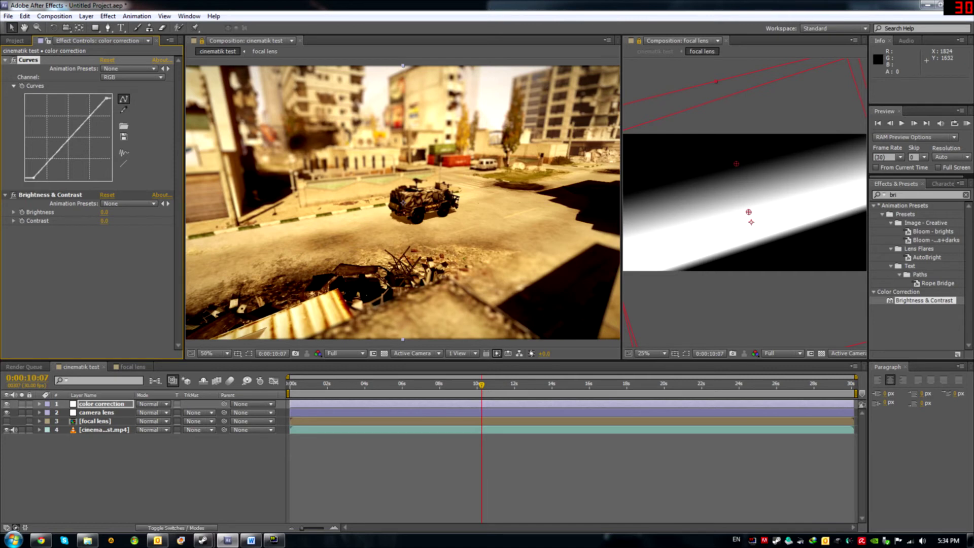
{"action": "left_click_drag", "start_coordinate": [49, 160], "coordinate": [51, 162]}
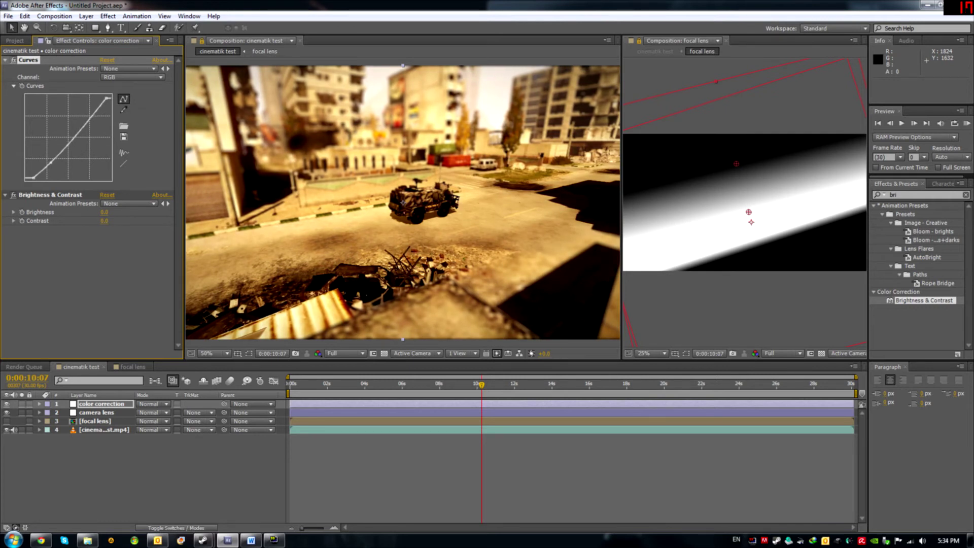
{"action": "left_click_drag", "start_coordinate": [33, 178], "coordinate": [31, 178]}
{"action": "left_click_drag", "start_coordinate": [84, 123], "coordinate": [89, 117]}
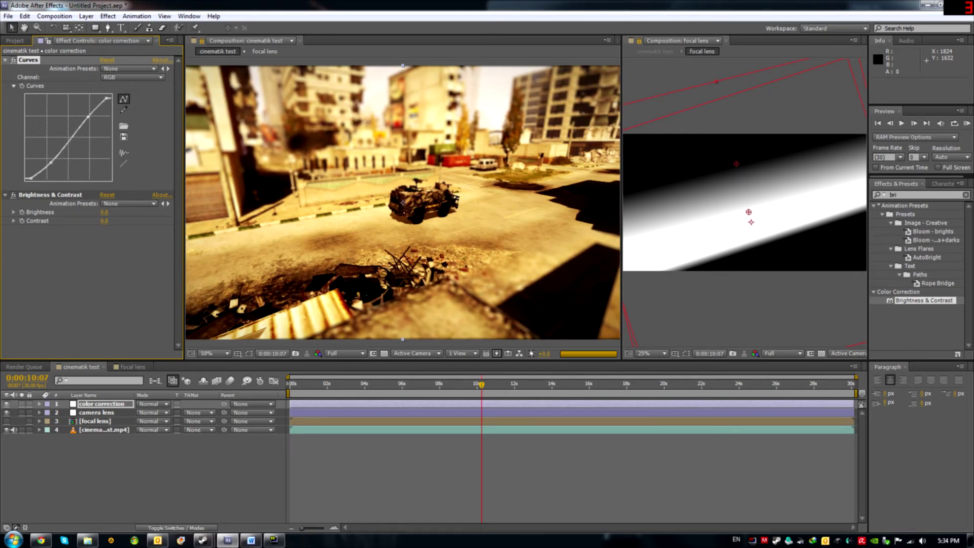
Step: Fine-tune the shadow, highlight and black points of the color correction layer's RGB curve
{"action": "left_click_drag", "start_coordinate": [50, 163], "coordinate": [52, 162]}
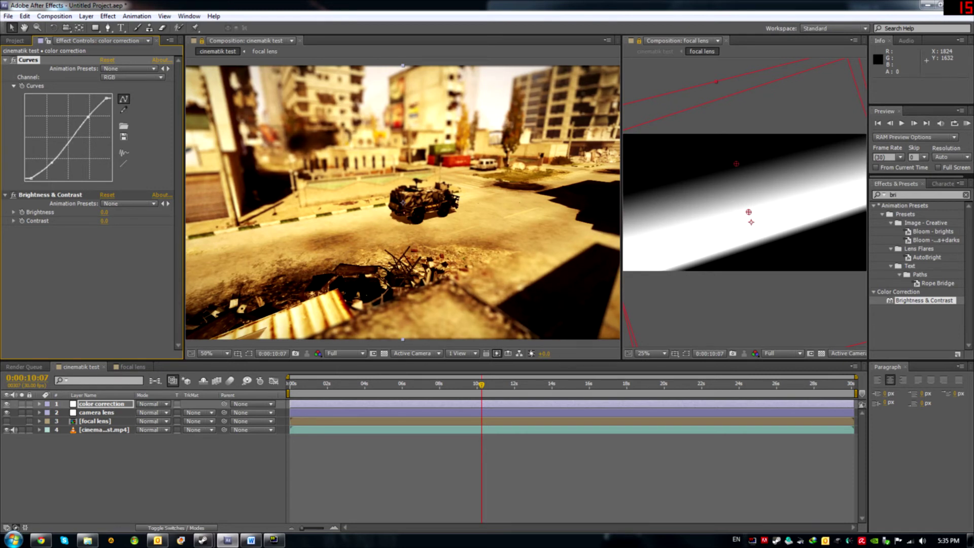
{"action": "left_click_drag", "start_coordinate": [88, 116], "coordinate": [88, 116]}
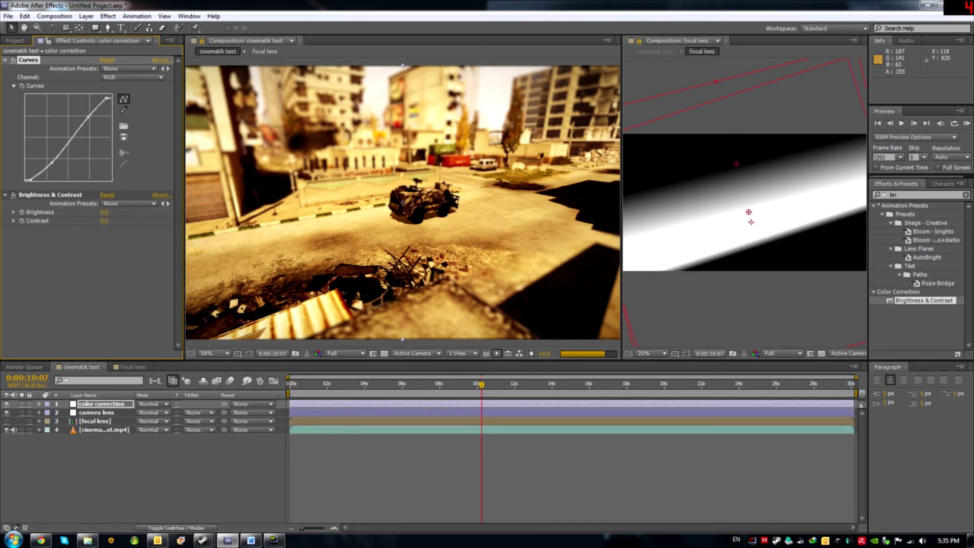
{"action": "left_click_drag", "start_coordinate": [30, 180], "coordinate": [29, 178]}
Step: Set the color correction layer's Contrast to -15 and Brightness to 11, and lower the RGB curve's shadow point
{"action": "left_click_drag", "start_coordinate": [104, 221], "coordinate": [106, 221]}
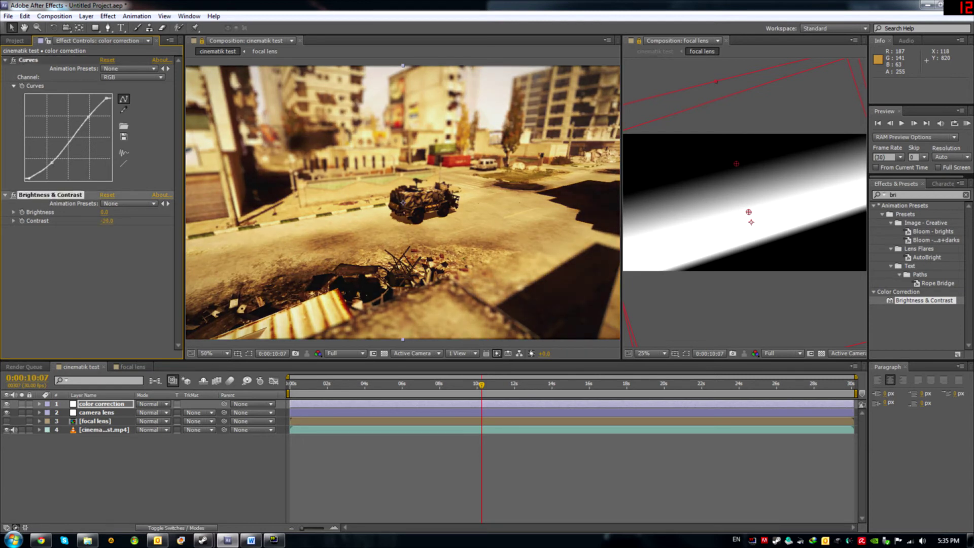
{"action": "left_click_drag", "start_coordinate": [106, 221], "coordinate": [107, 221]}
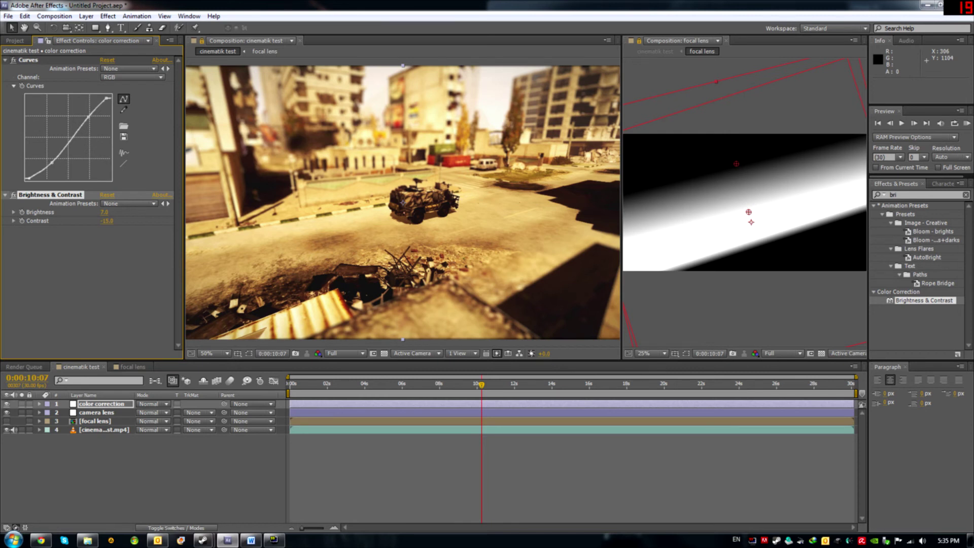
{"action": "left_click_drag", "start_coordinate": [104, 212], "coordinate": [108, 212]}
{"action": "left_click_drag", "start_coordinate": [52, 163], "coordinate": [52, 164]}
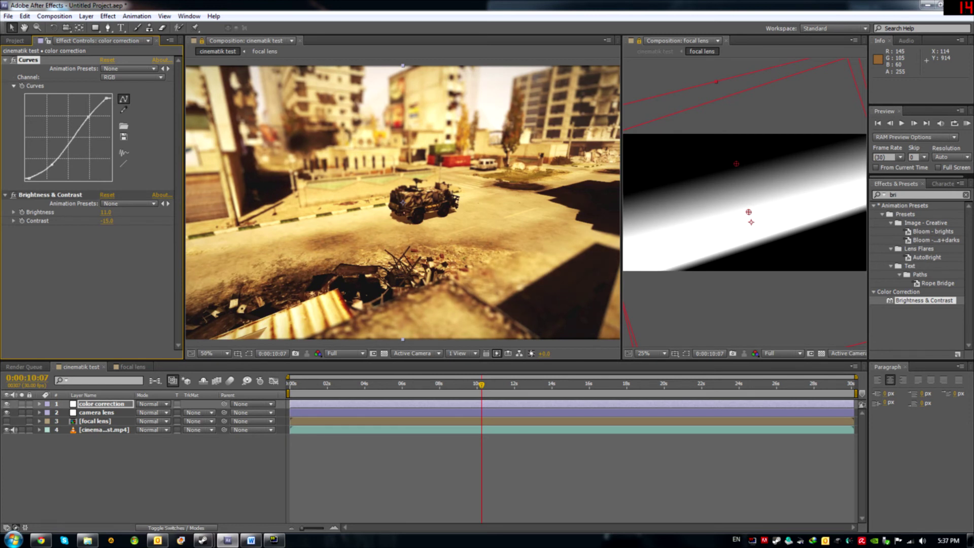
{"action": "left_click_drag", "start_coordinate": [52, 165], "coordinate": [53, 167]}
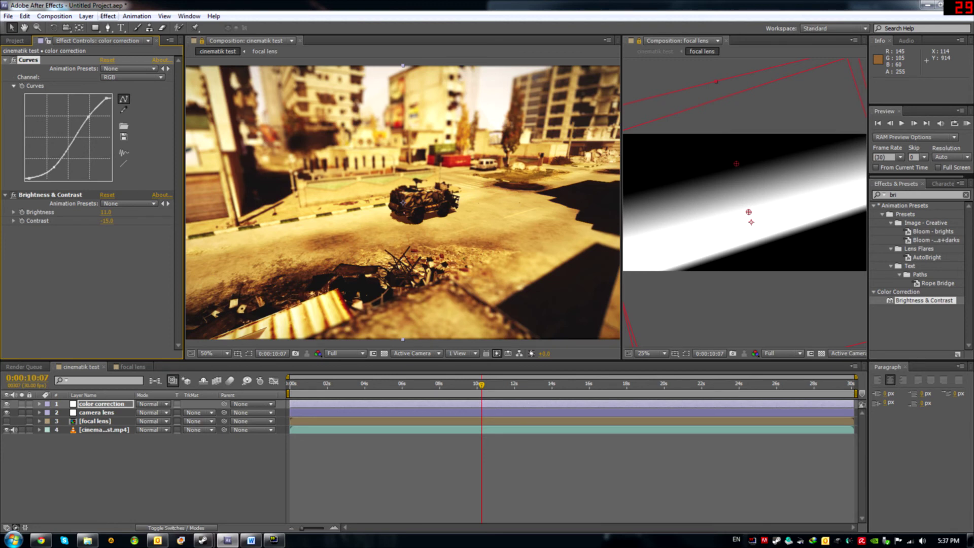
Step: Add an adjustment layer above color correction and rename it stop motion
{"action": "left_click", "coordinate": [85, 15]}
{"action": "key", "text": "Right"}
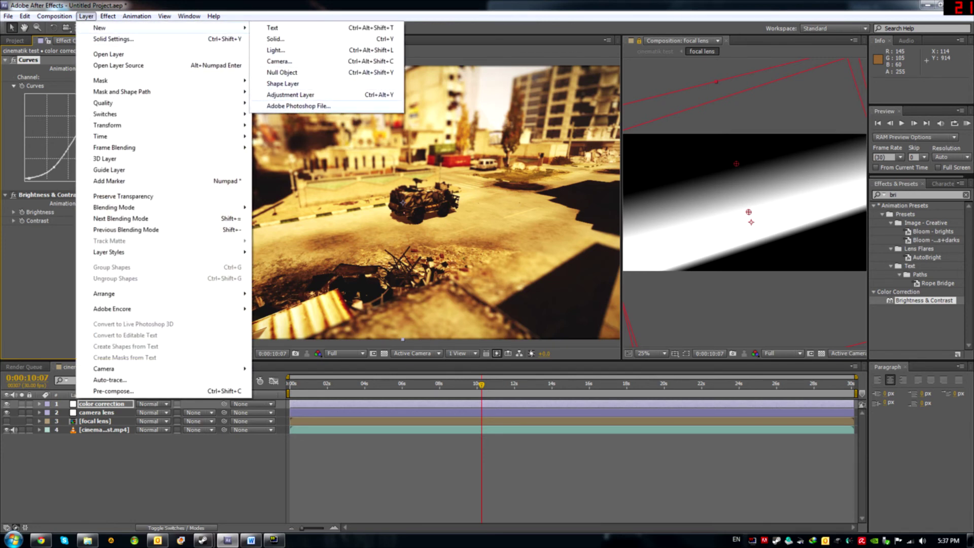
{"action": "left_click", "coordinate": [290, 95]}
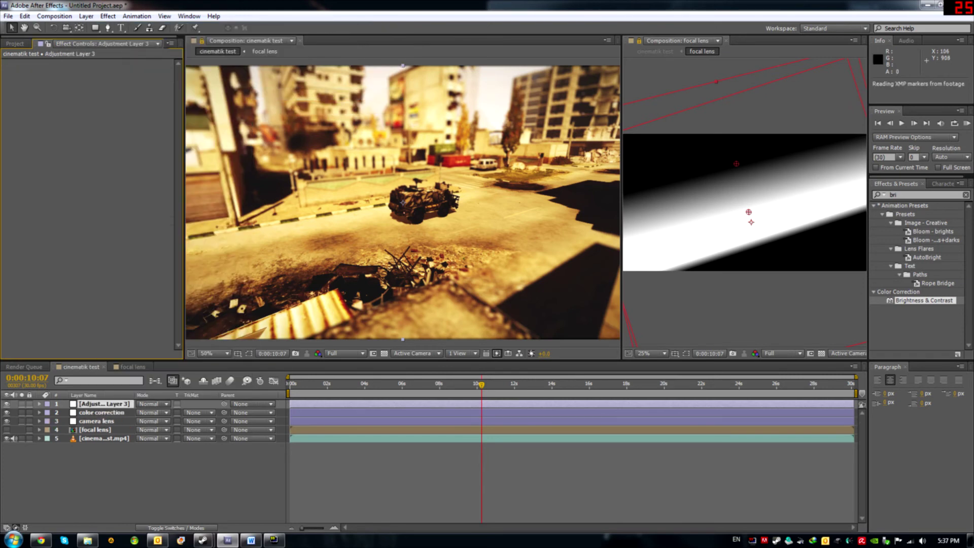
{"action": "right_click", "coordinate": [112, 404]}
{"action": "left_click", "coordinate": [122, 396]}
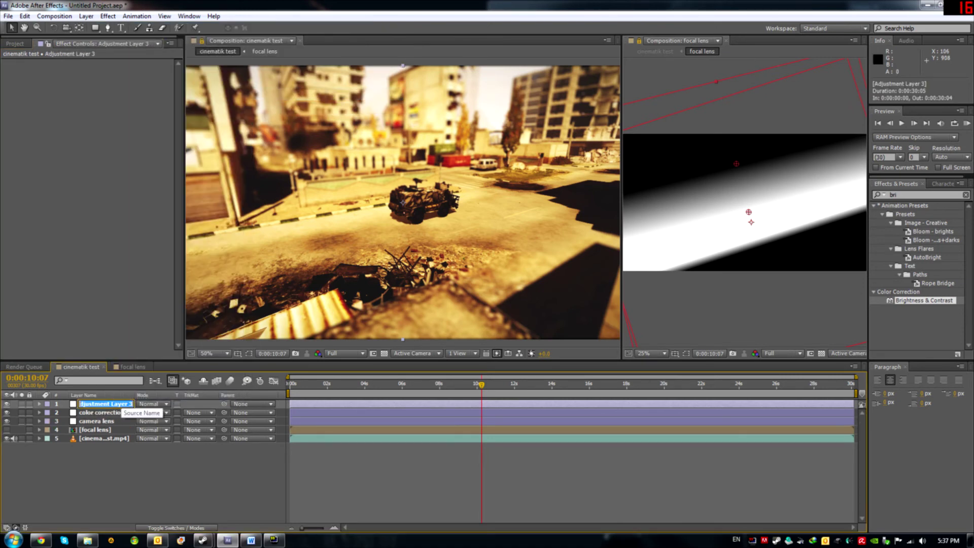
{"action": "type", "text": "stop motion"}
{"action": "key", "text": "Return"}
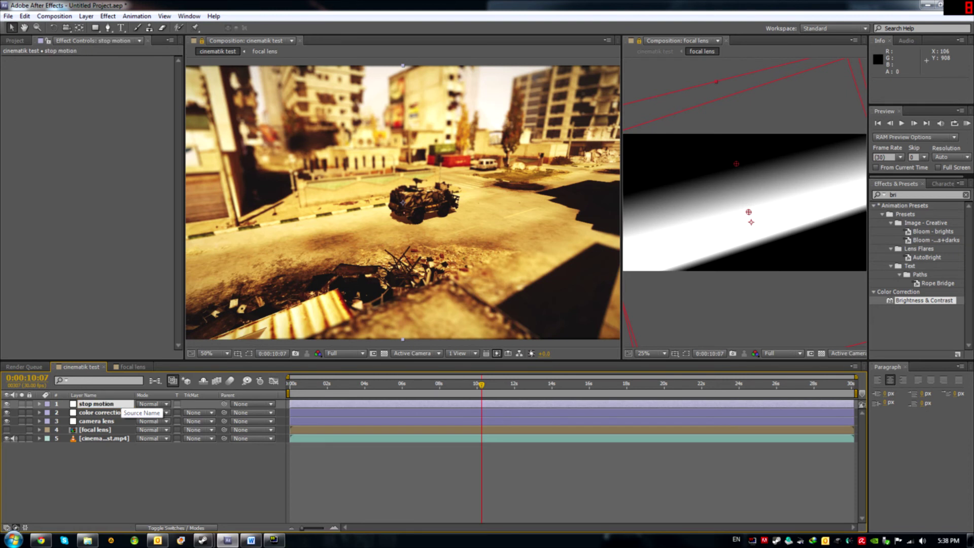
Step: Apply Posterize Time to the stop motion layer with a frame rate of 5 and start a RAM preview
{"action": "left_click", "coordinate": [919, 194]}
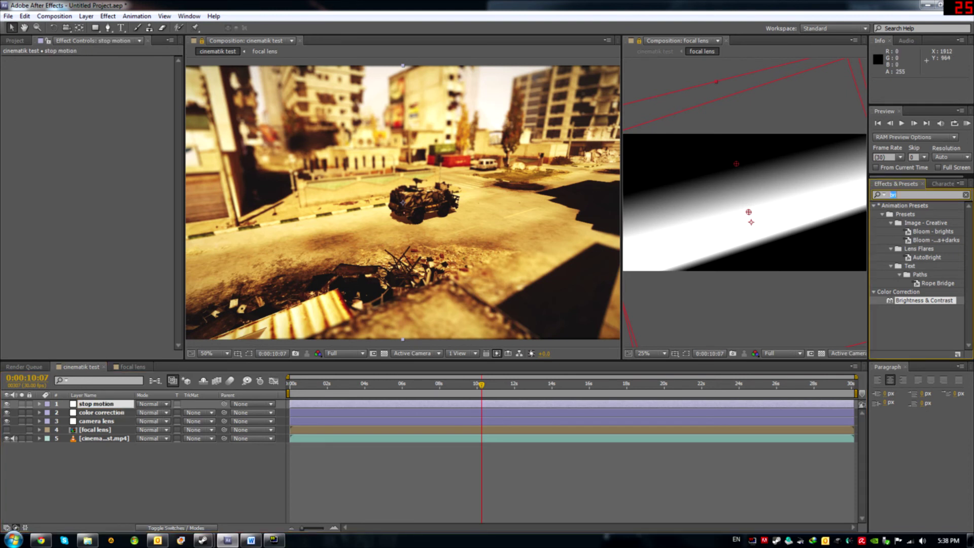
{"action": "type", "text": "post"}
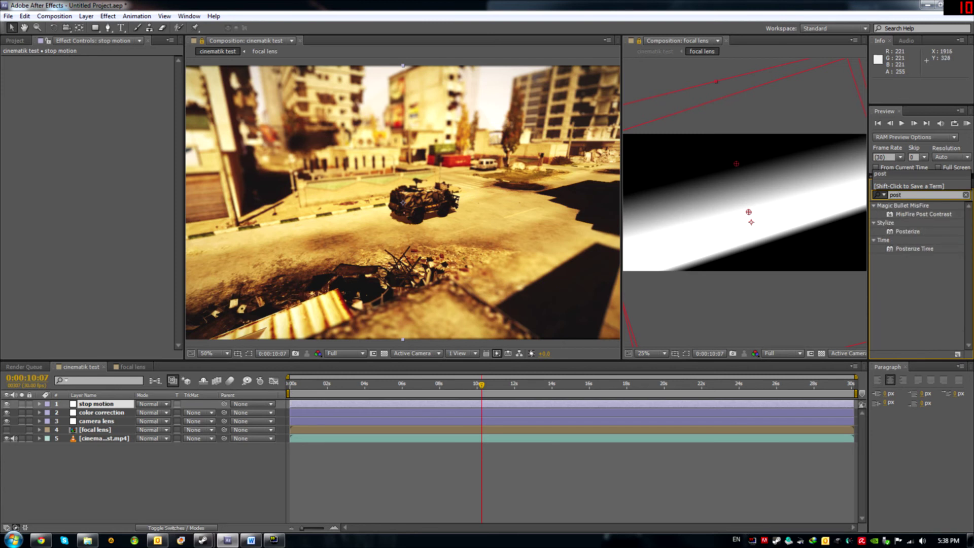
{"action": "left_click_drag", "start_coordinate": [914, 248], "coordinate": [96, 404]}
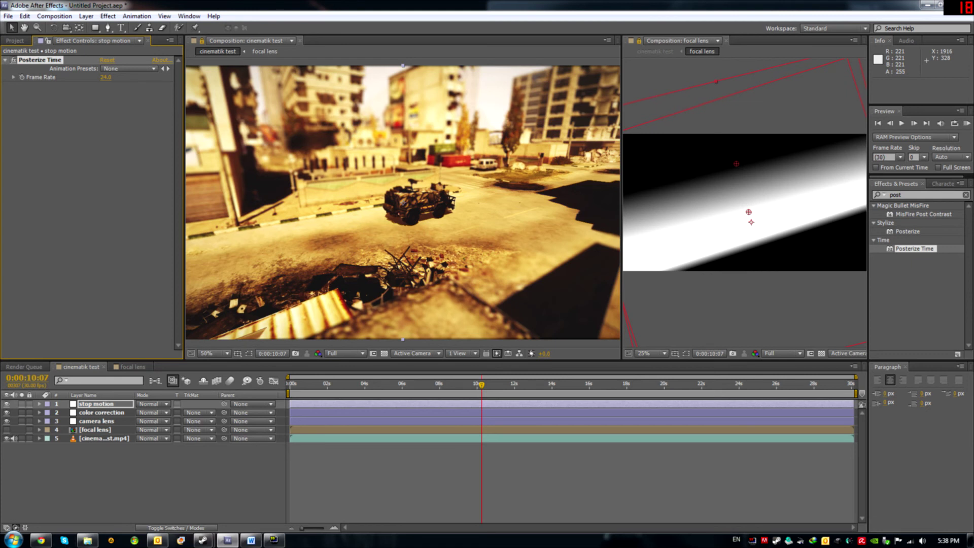
{"action": "left_click", "coordinate": [106, 77]}
{"action": "type", "text": "5"}
{"action": "key", "text": "Return"}
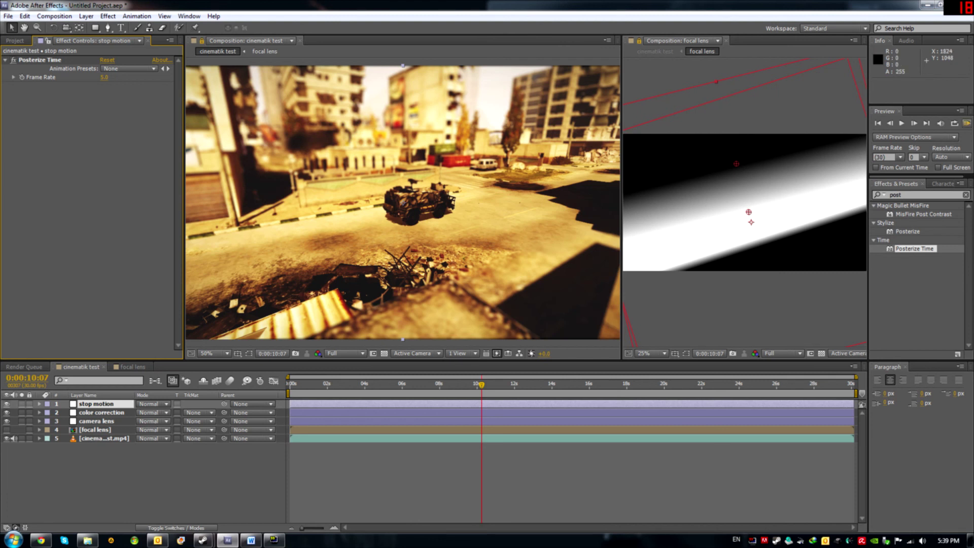
{"action": "left_click", "coordinate": [967, 123]}
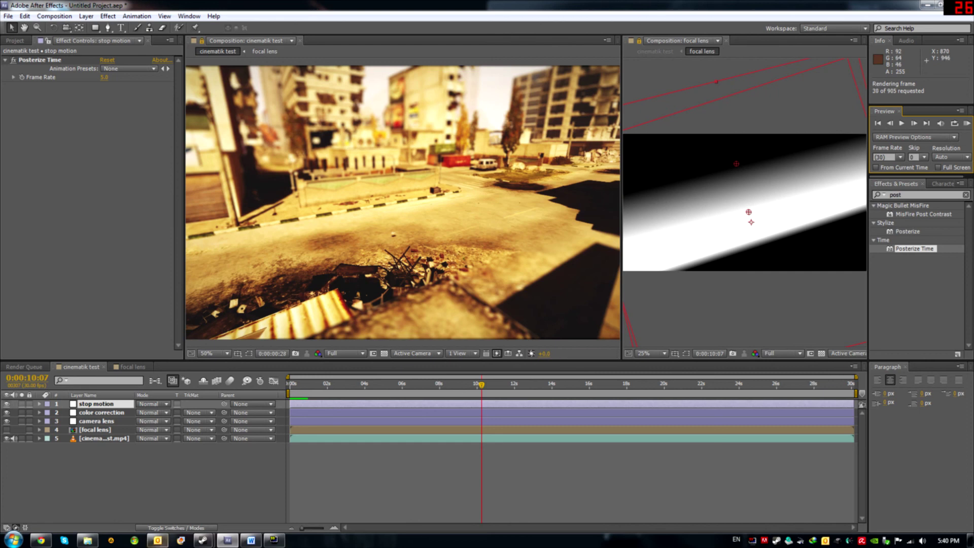
Step: Enable preserving the frame rate when nested or in the render queue for the cinematik test composition
{"action": "key", "text": "alt+c"}
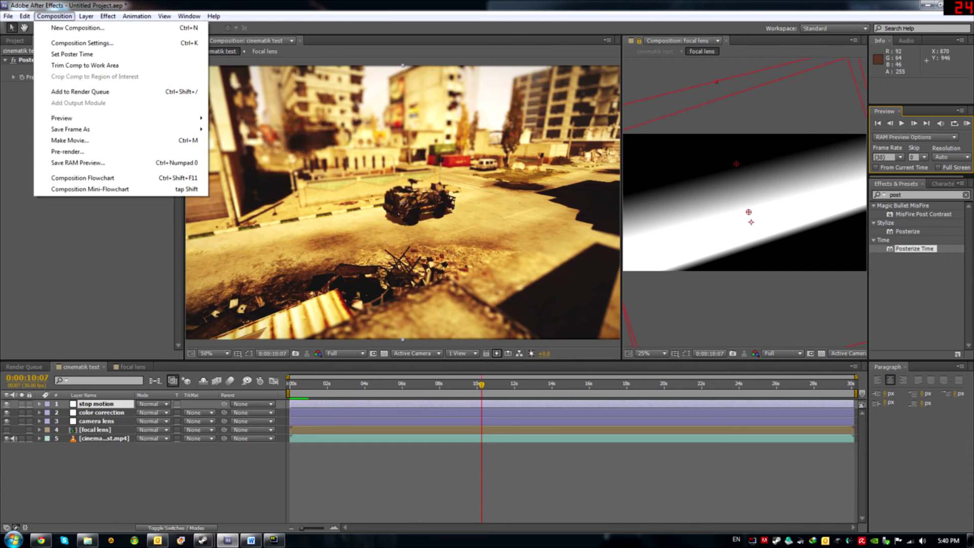
{"action": "key", "text": "Return"}
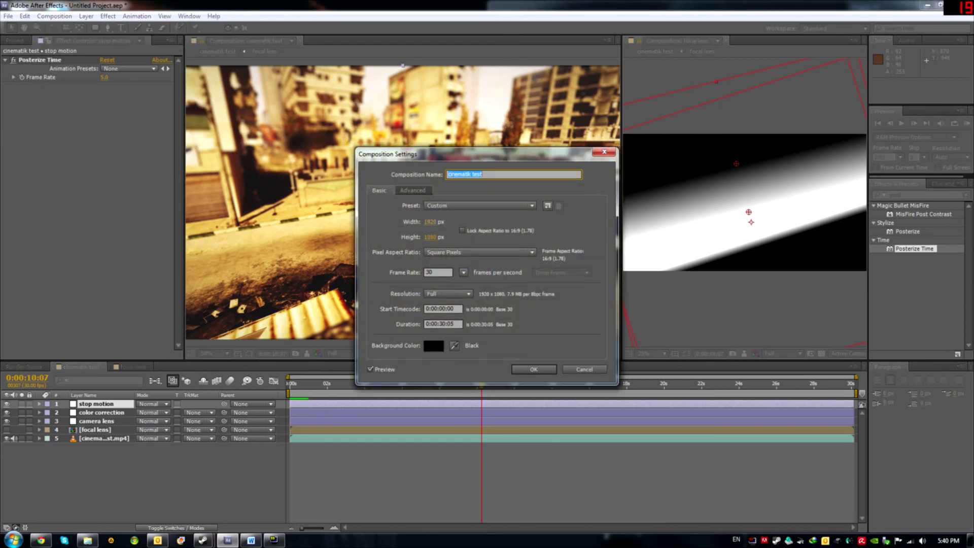
{"action": "left_click", "coordinate": [413, 190]}
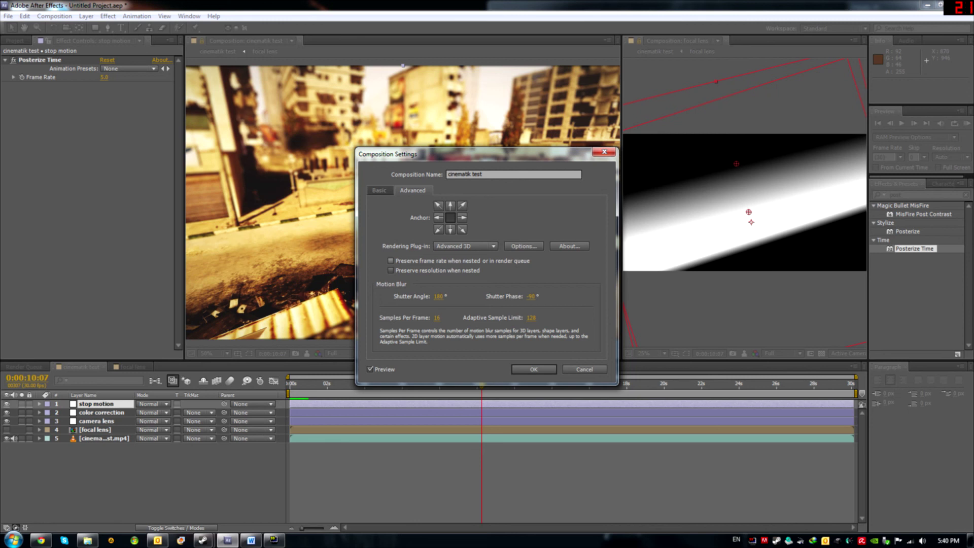
{"action": "left_click", "coordinate": [391, 261]}
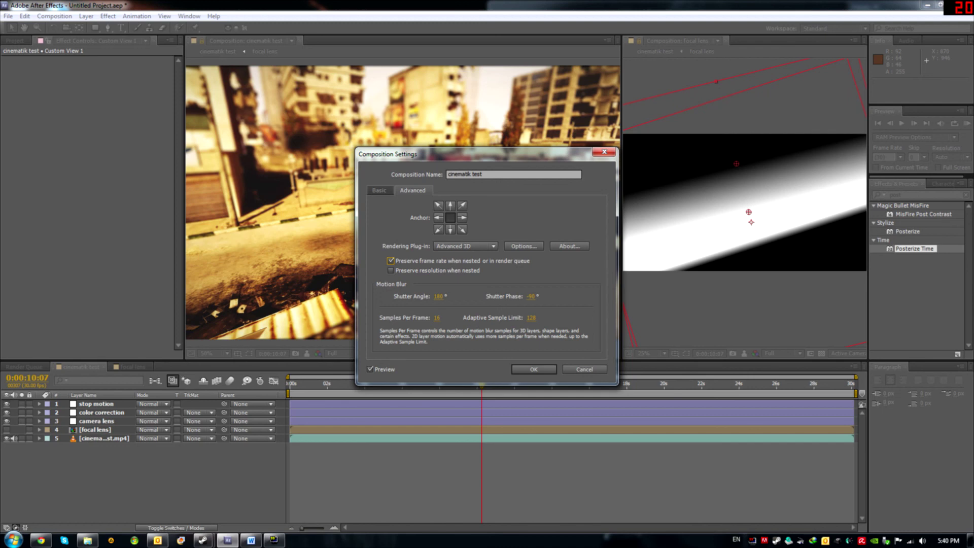
{"action": "key", "text": "Return"}
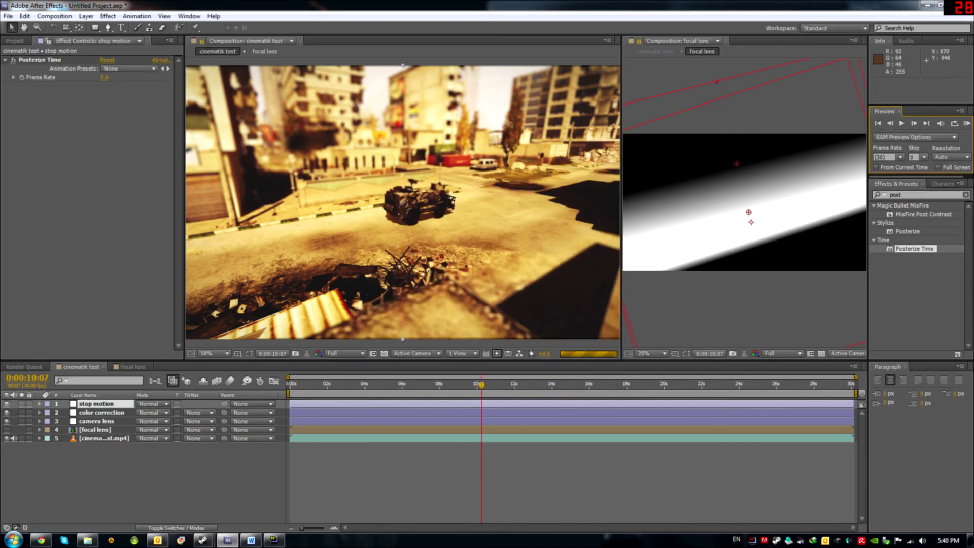
Step: Add the cinematik test composition to the render queue
{"action": "left_click", "coordinate": [85, 15]}
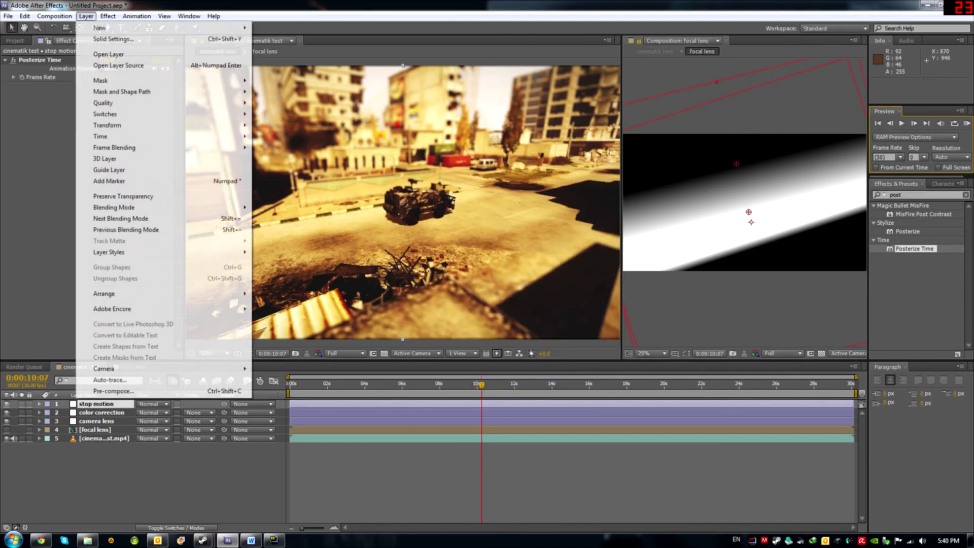
{"action": "mouse_move", "coordinate": [53, 16]}
{"action": "left_click", "coordinate": [80, 91]}
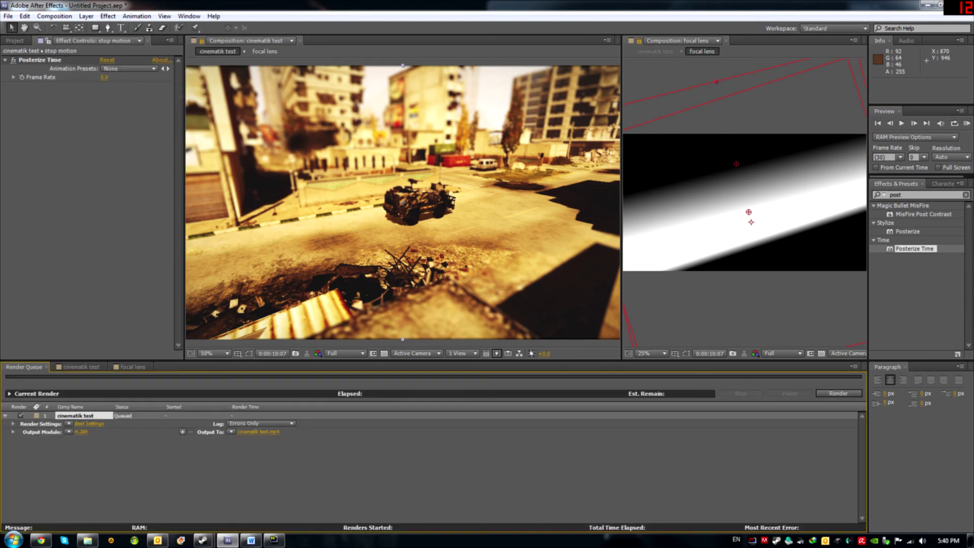
Step: Return to the cinematik test timeline and scrub the footage back to about 0:00:04:21
{"action": "left_click", "coordinate": [82, 367]}
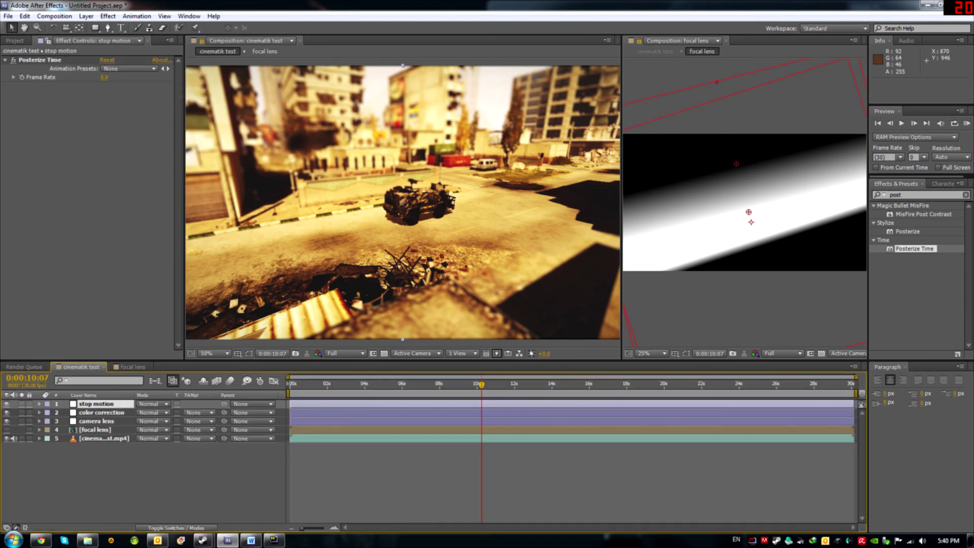
{"action": "left_click_drag", "start_coordinate": [482, 385], "coordinate": [418, 384]}
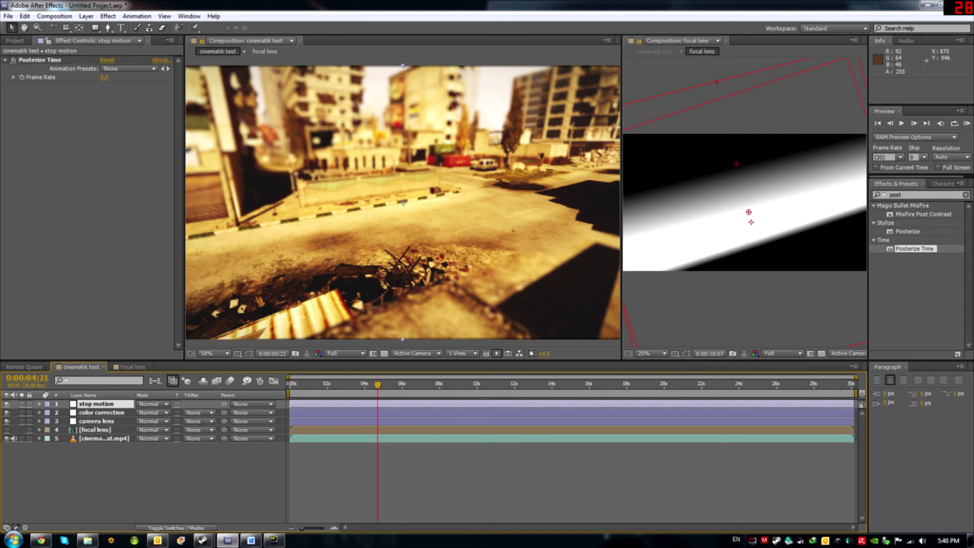